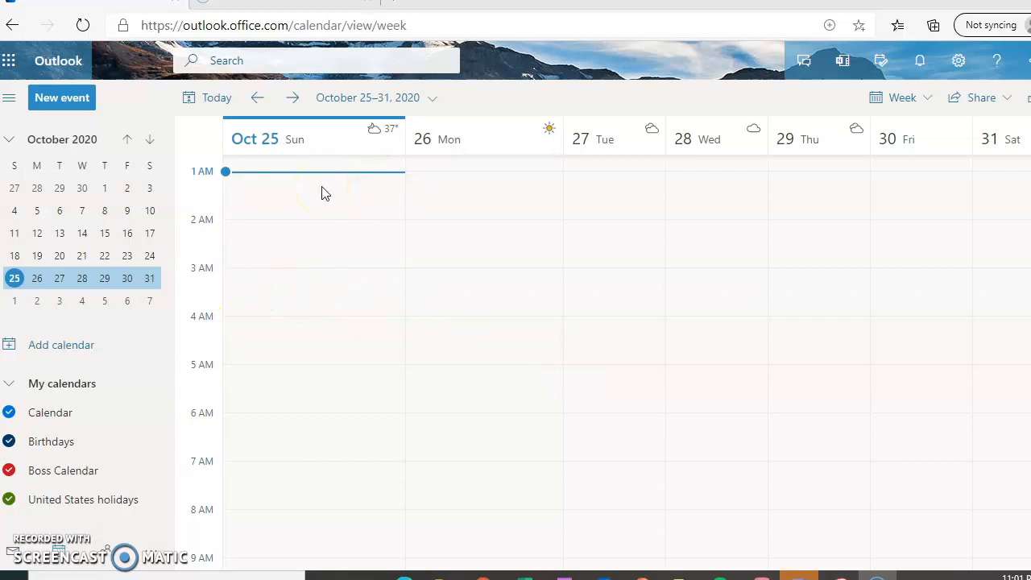
Step: Start a new event; it defaults to Sunday, October 25, 2:00–2:30 AM
click(83, 101)
Step: Title the event 'Staff Training Conference', correcting the misspelled 'Cofrence' via spelling suggestions
click(237, 194)
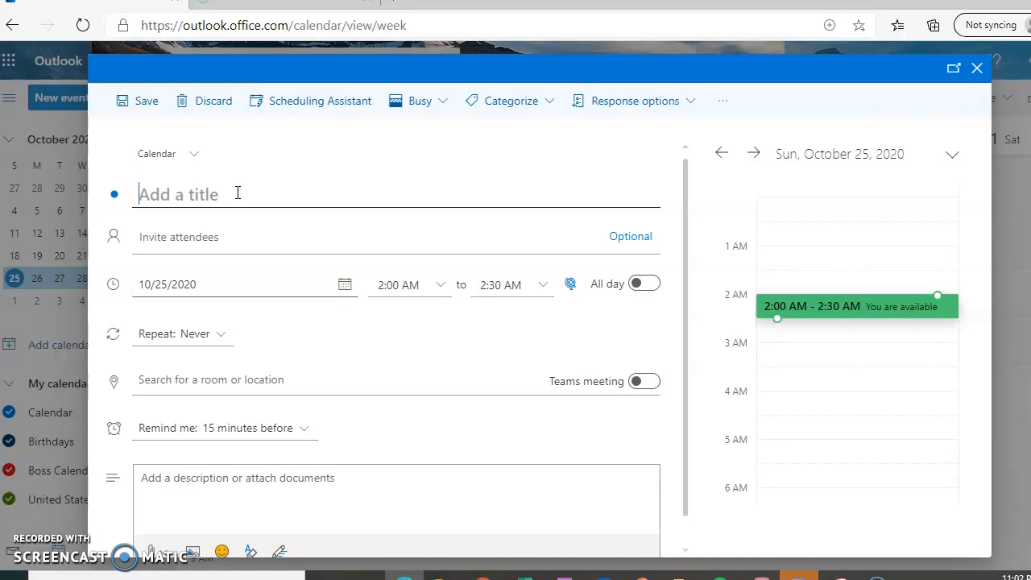
text(Staff)
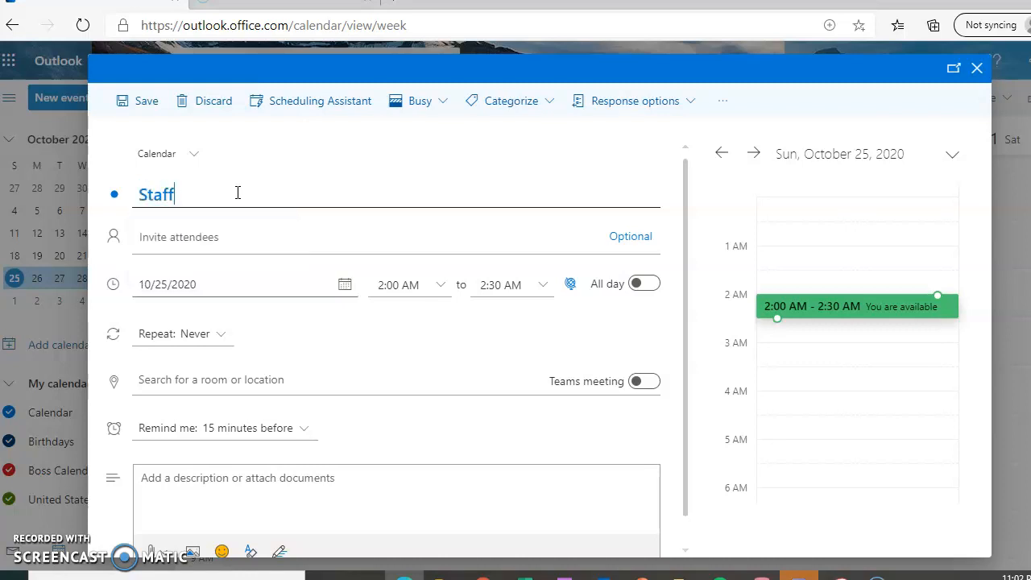
text( Training C)
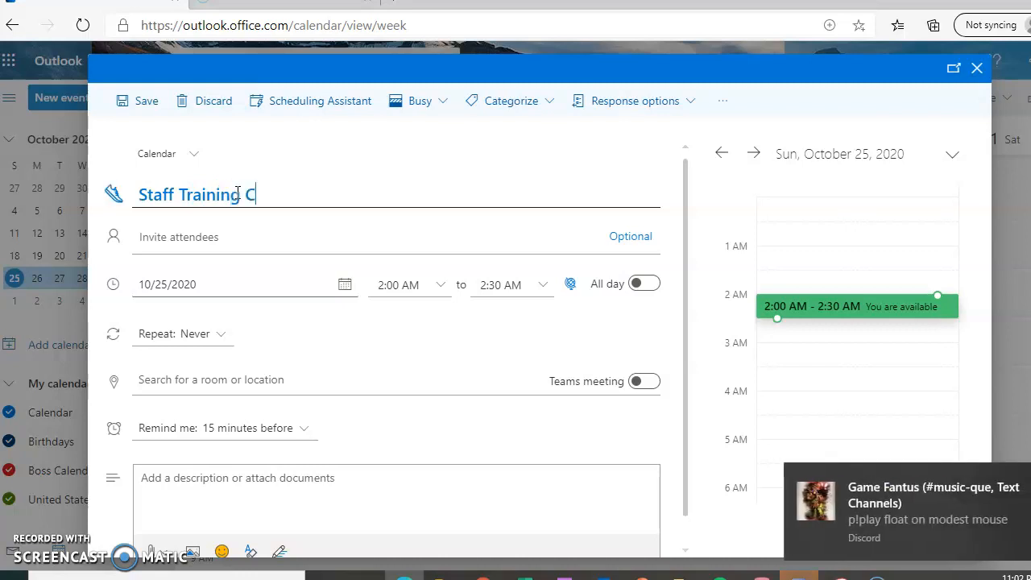
text(ofrence)
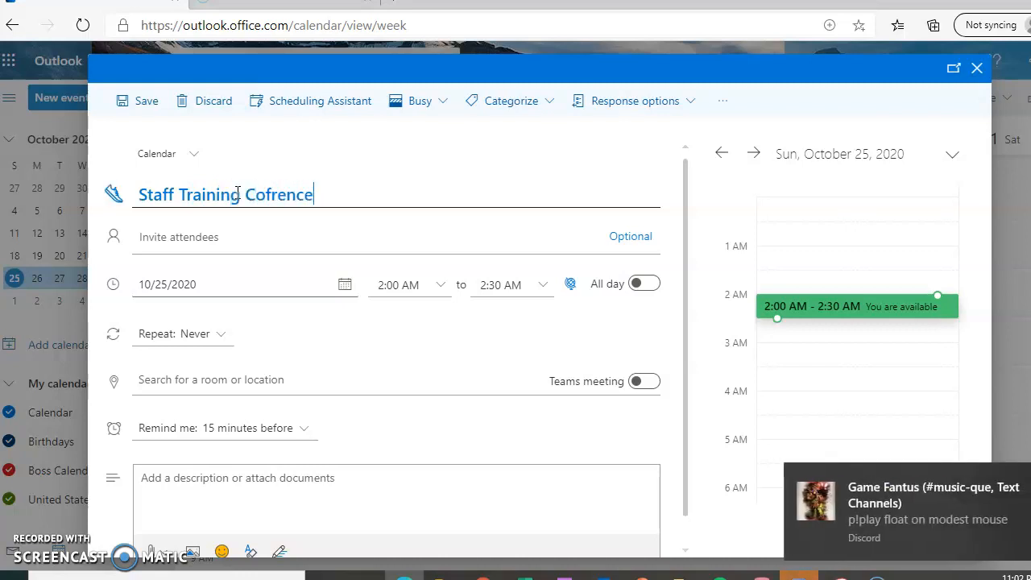
double_click(299, 195)
right_click(302, 199)
click(341, 207)
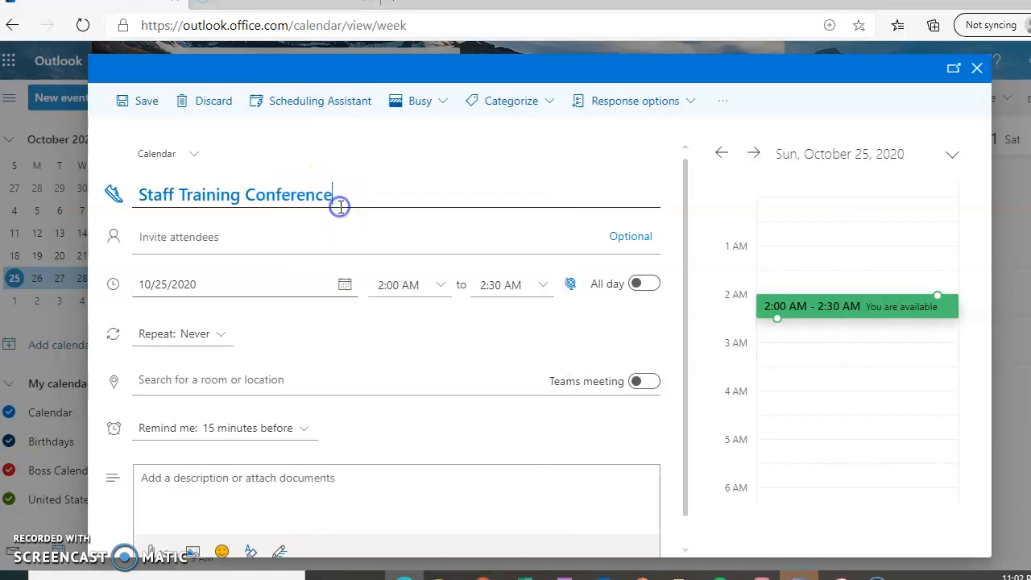
Step: Save the event and select it at 2:00 AM on Sunday, October 25
drag(681, 253, 684, 306)
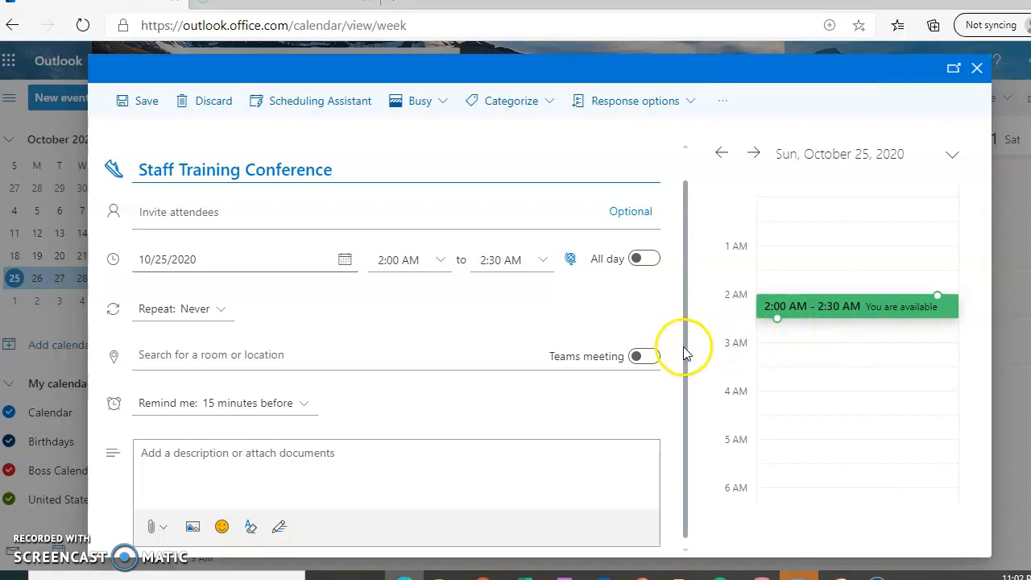
drag(682, 354, 677, 301)
click(145, 100)
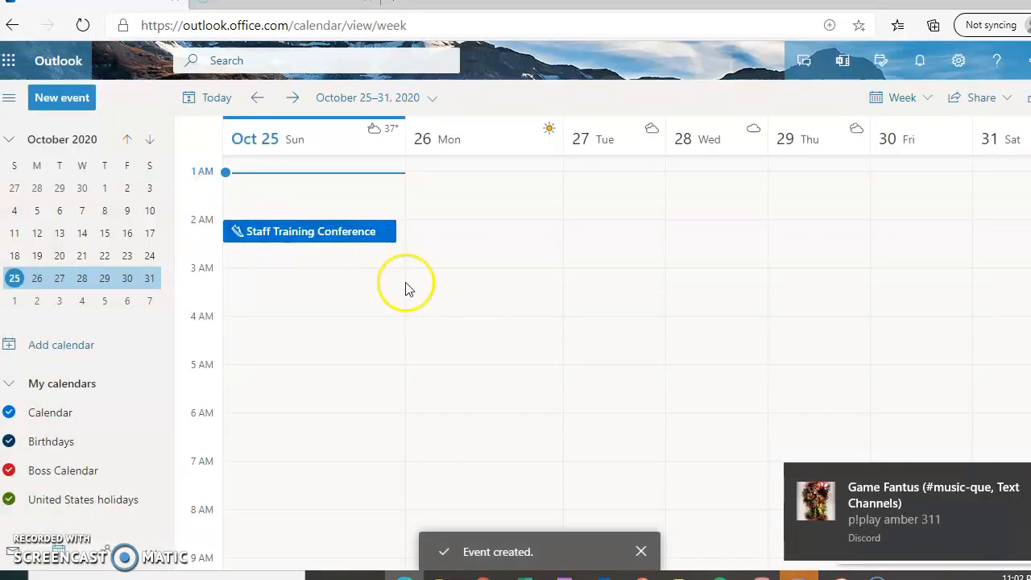
click(351, 236)
Step: Edit the Staff Training Conference and move its date to Thursday, October 29
right_click(352, 238)
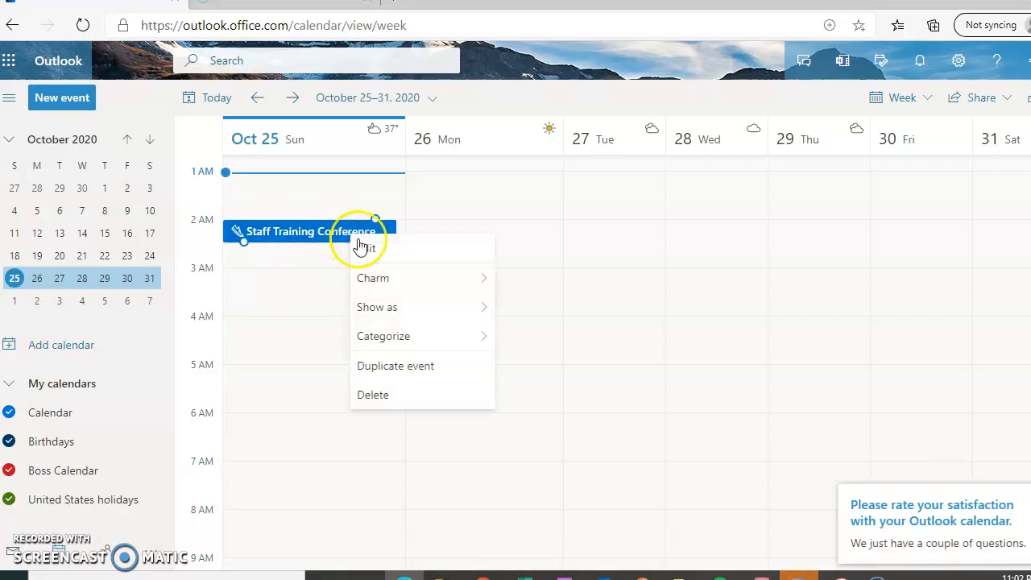
click(385, 256)
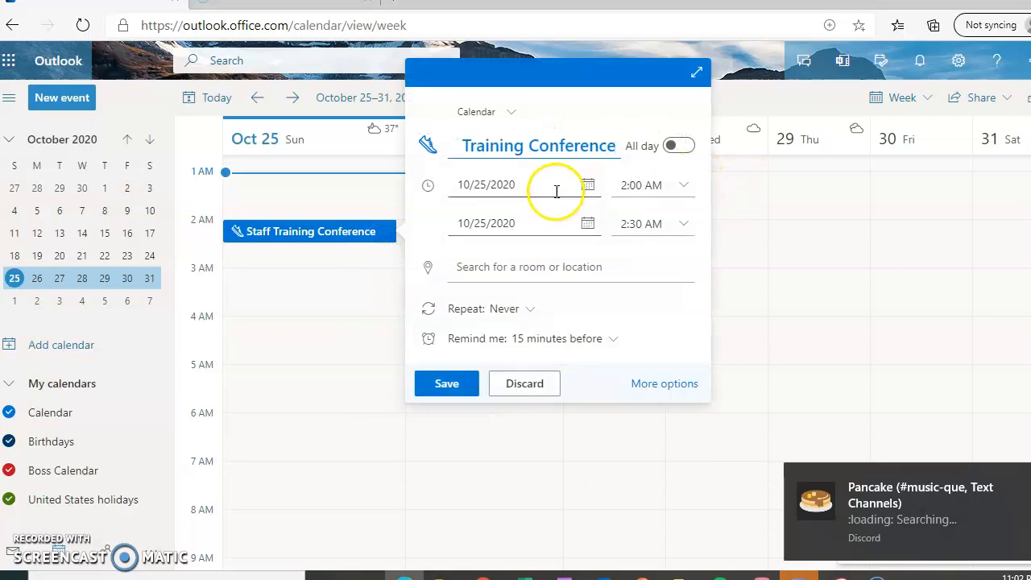
click(517, 182)
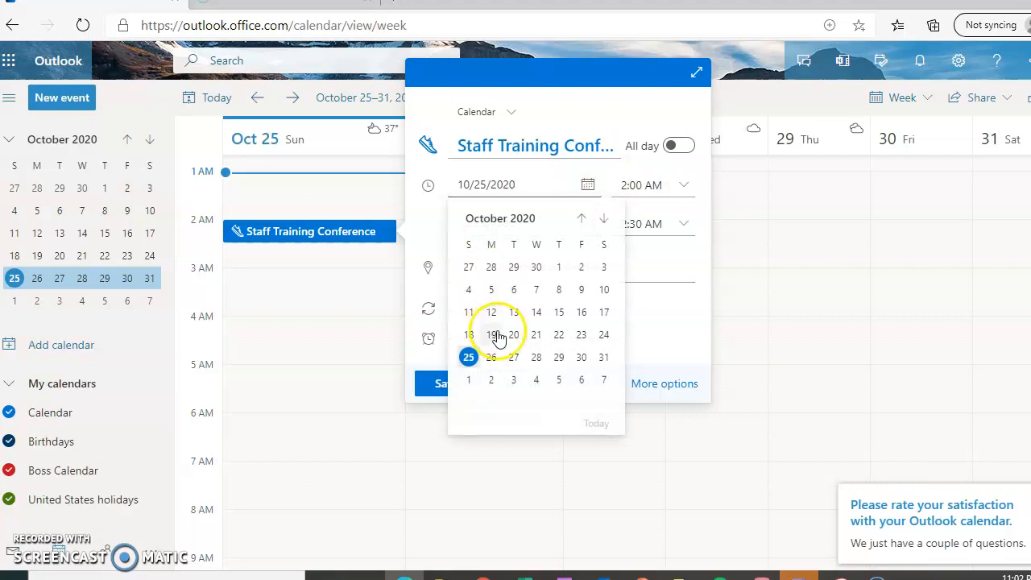
click(559, 358)
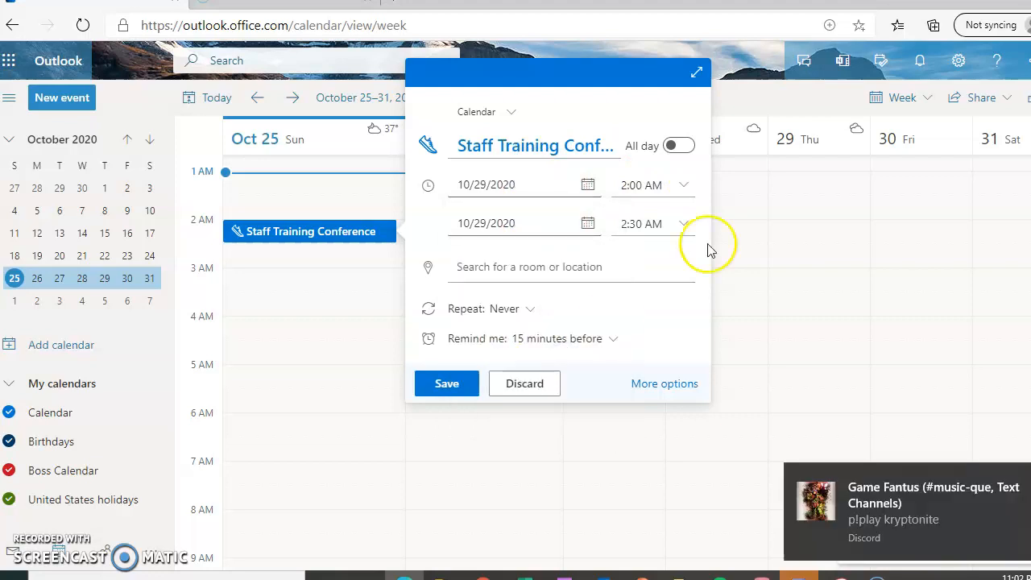
Step: Set the start time to 10:30 AM and save the event
click(684, 186)
click(704, 231)
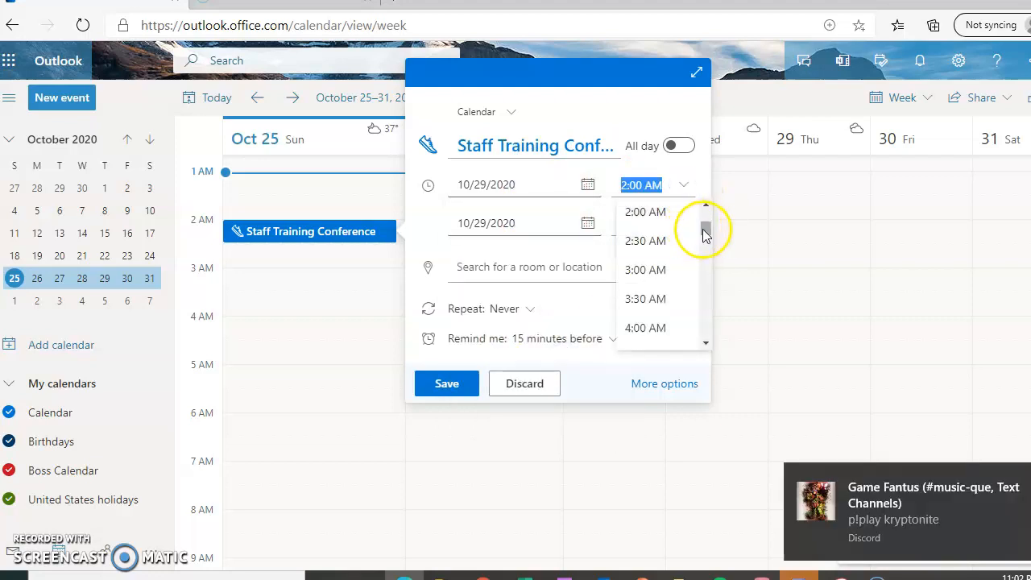
drag(706, 231, 704, 265)
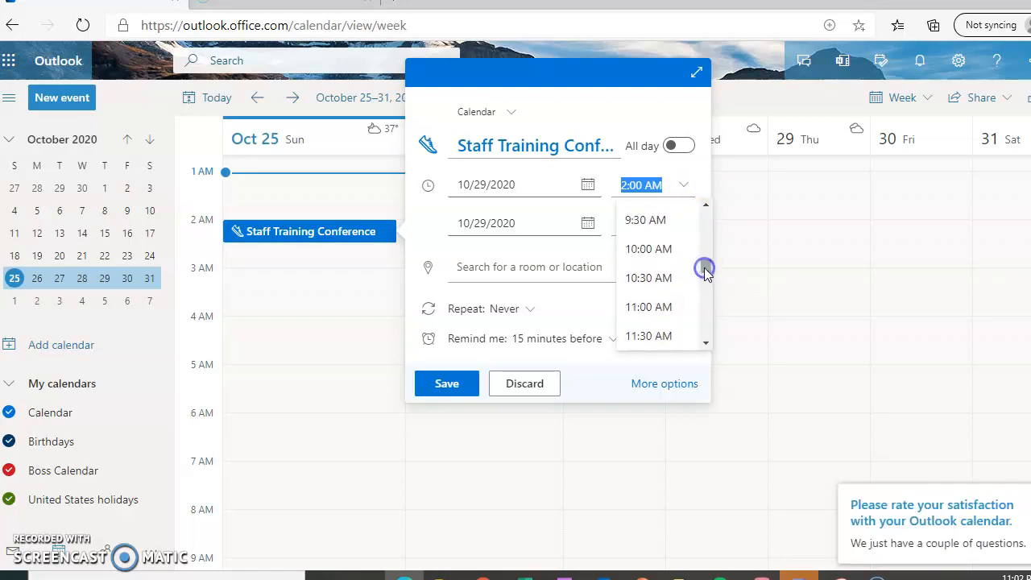
click(663, 282)
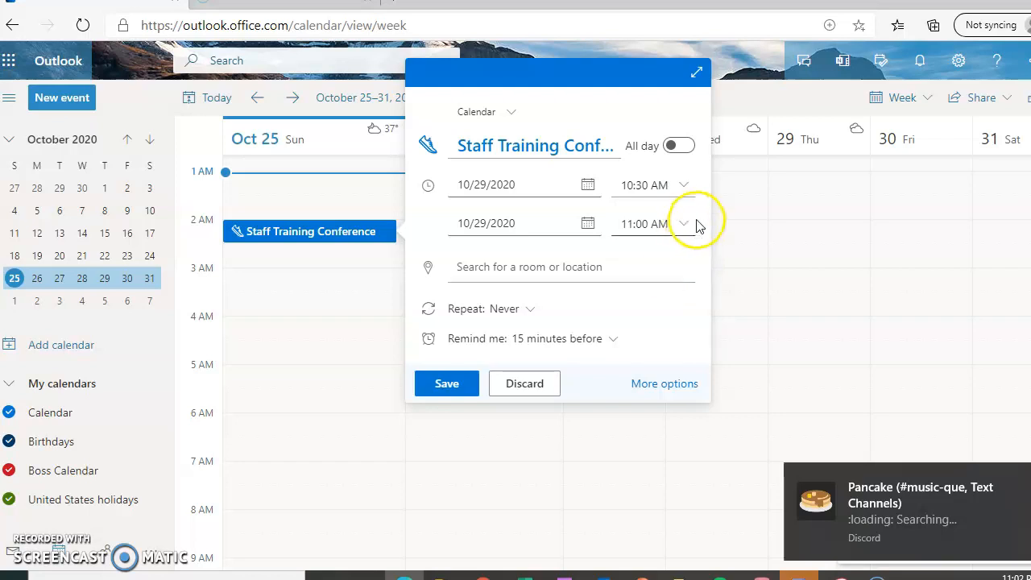
click(556, 263)
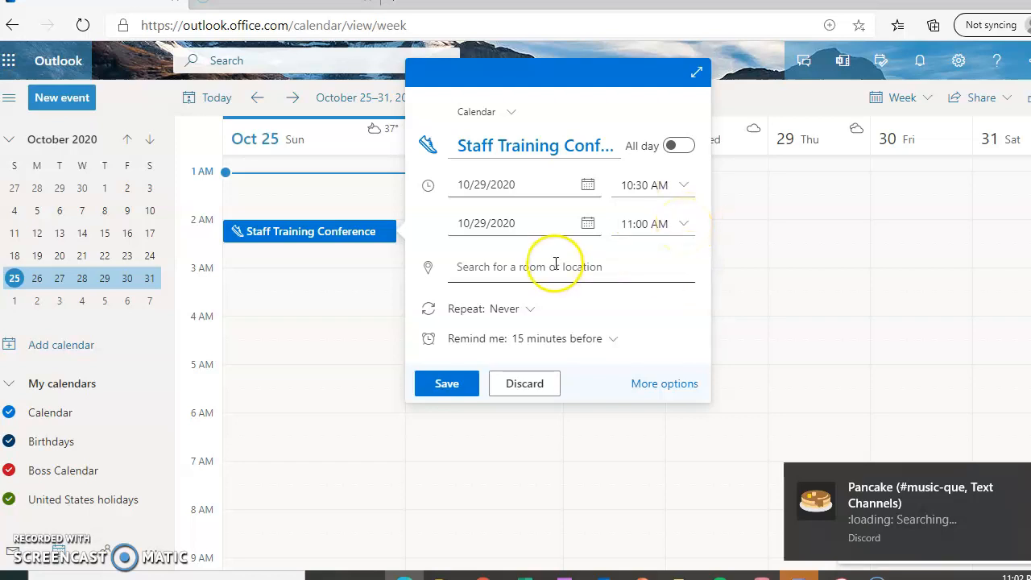
click(470, 385)
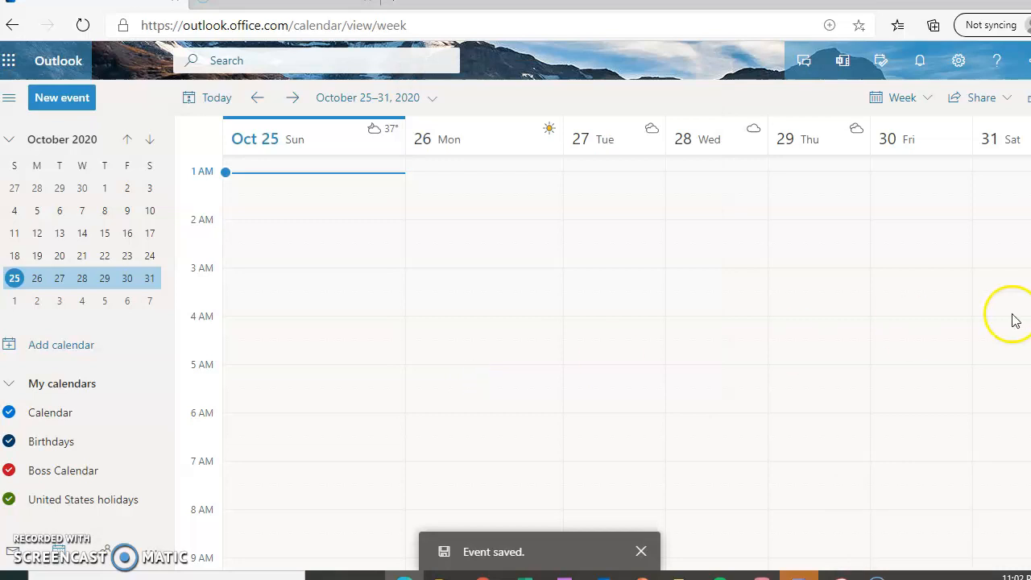
Step: Dismiss a stray quick-event form on Thursday 29 and switch to the Month layout
scroll(602, 362, up, 1)
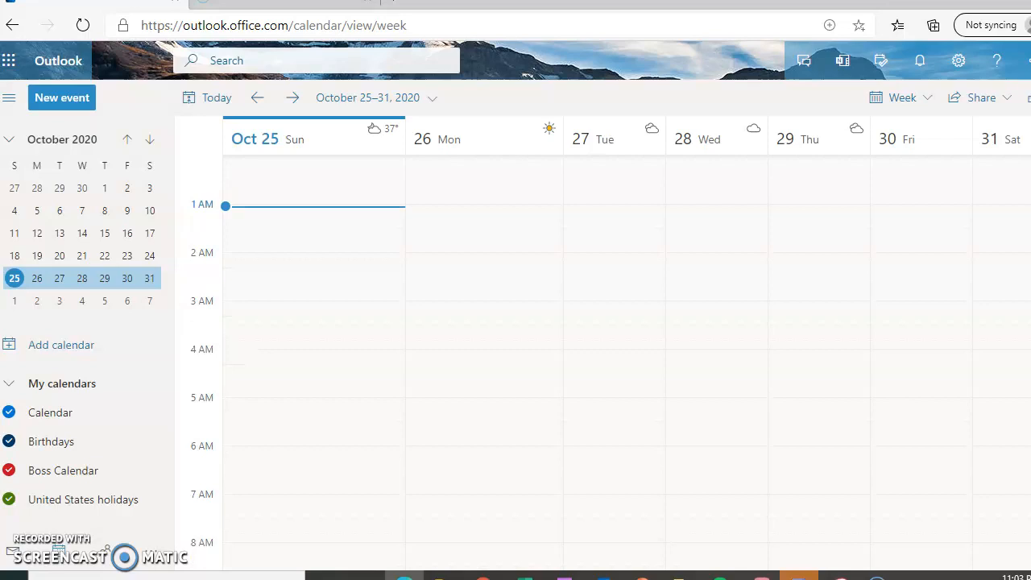
click(802, 161)
click(801, 146)
click(919, 100)
click(926, 211)
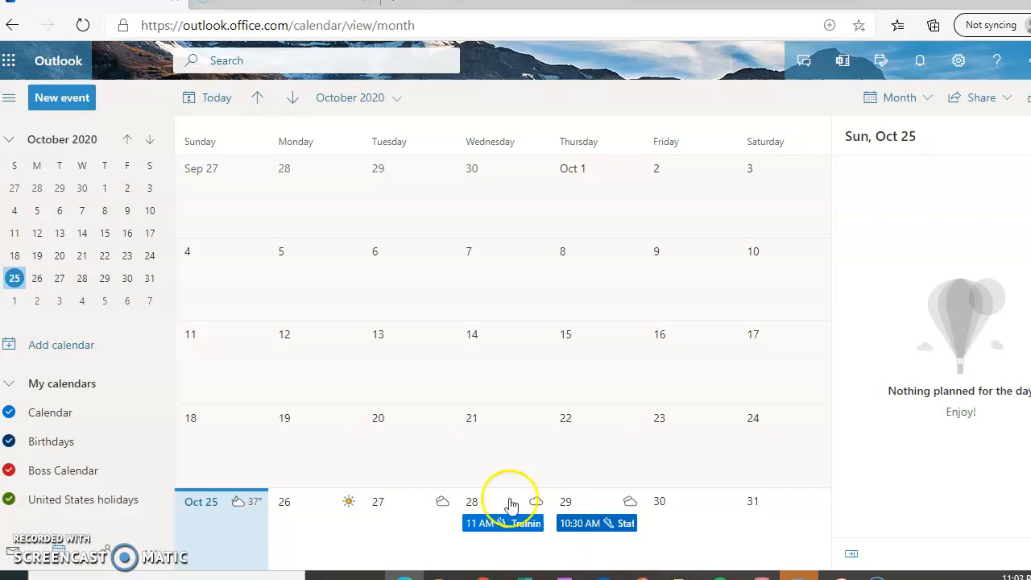
Step: Collapse and re-expand My calendars, then return to the October 25–31 Week layout
click(17, 388)
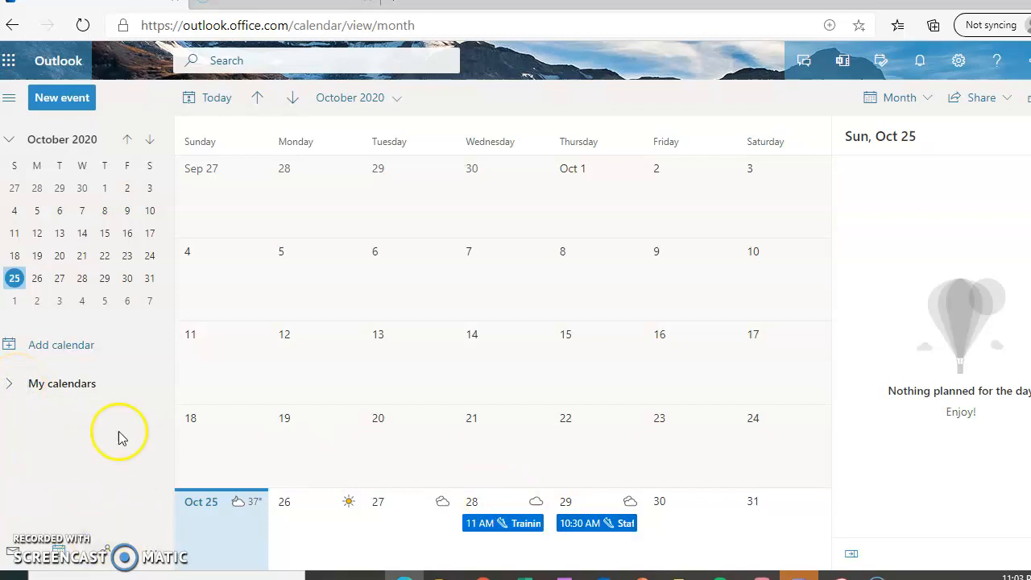
click(10, 386)
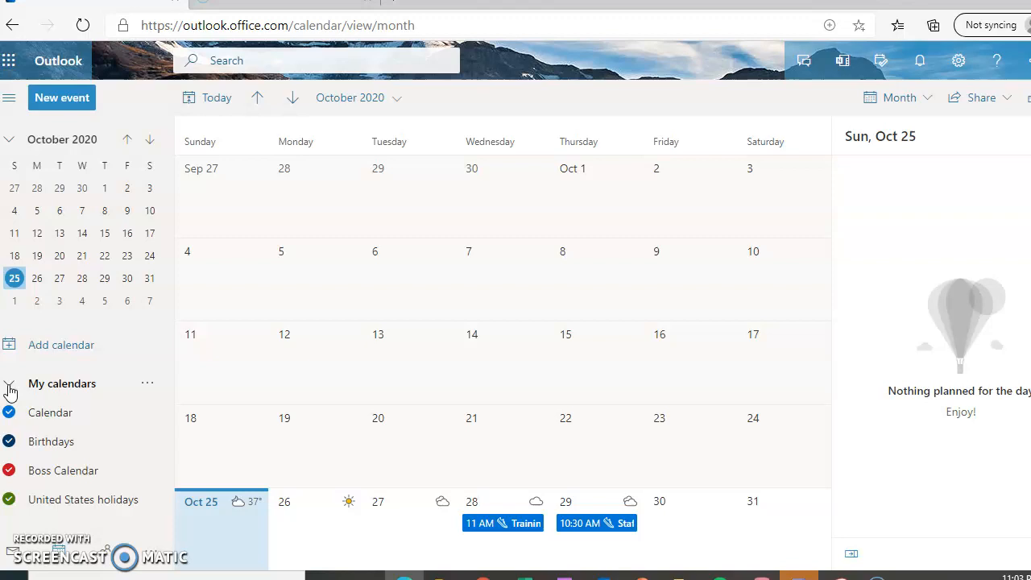
click(925, 100)
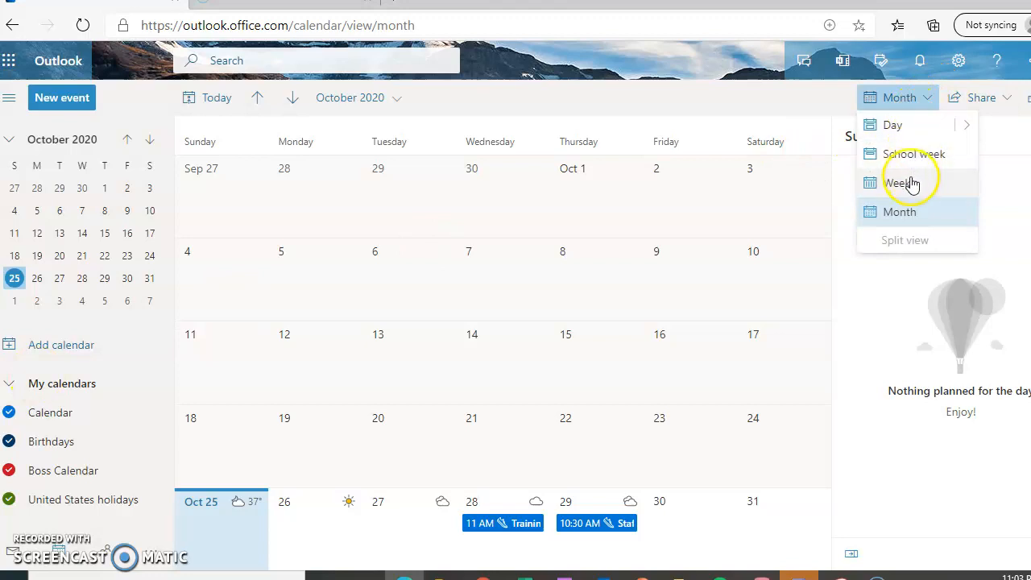
click(910, 191)
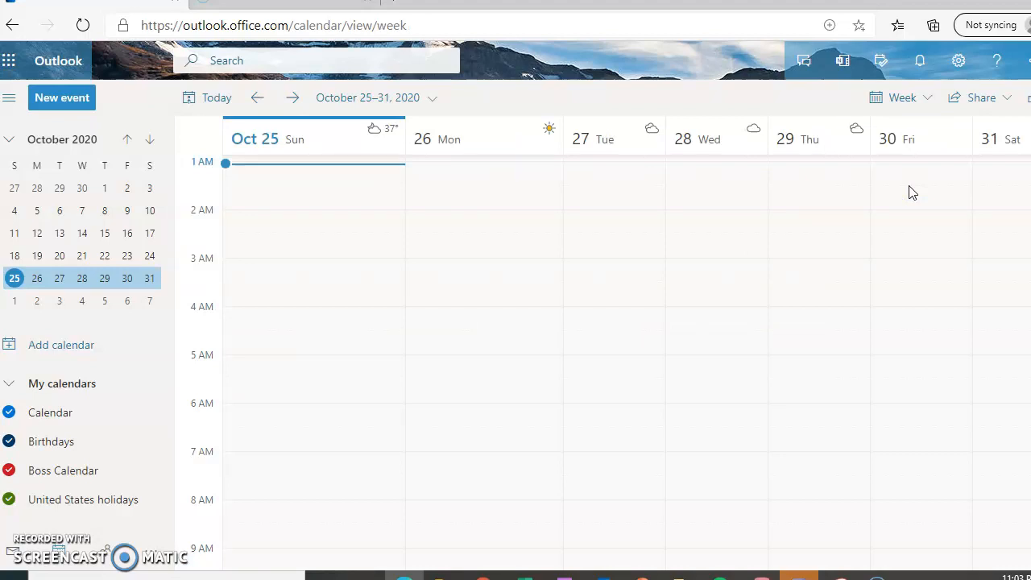
Step: In Settings, try the purple, coral red, then dark blue circuit themes
click(959, 62)
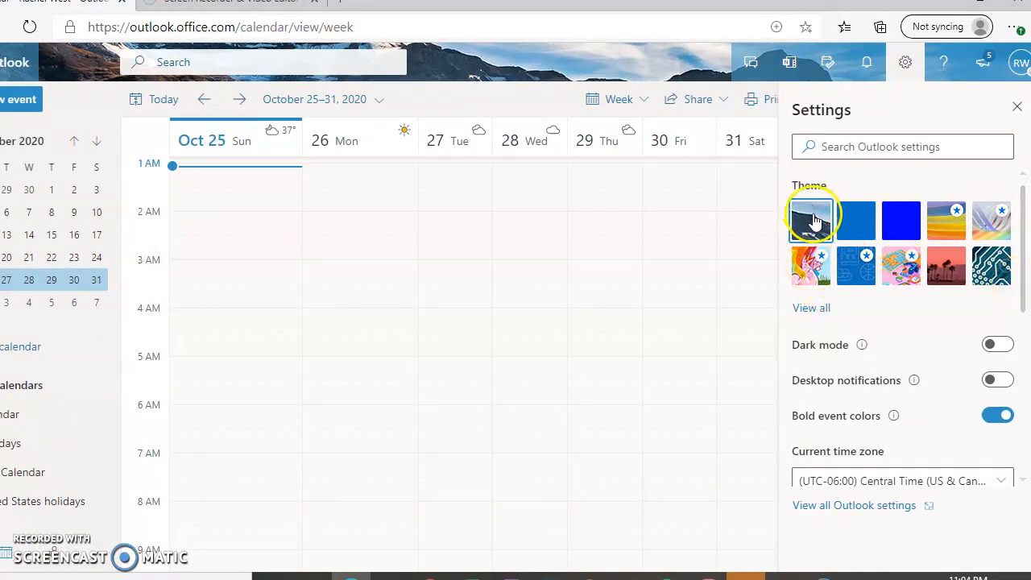
click(946, 226)
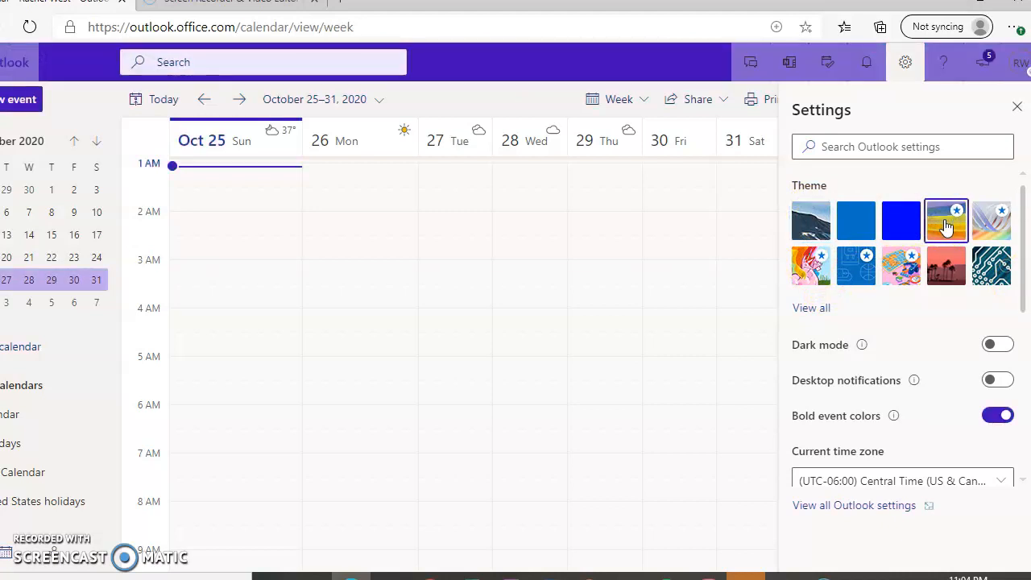
click(950, 265)
click(995, 270)
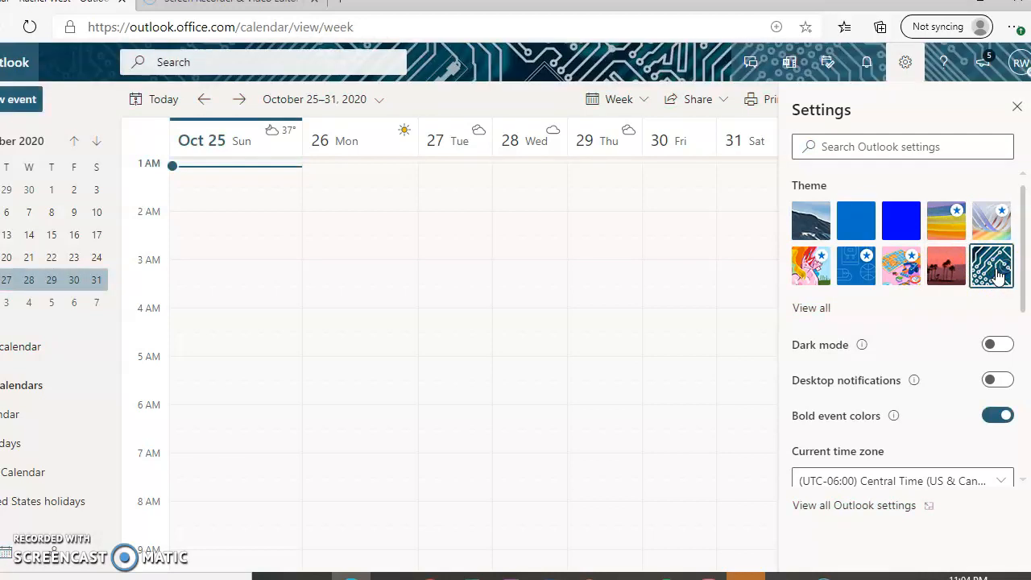
drag(1023, 287, 1024, 294)
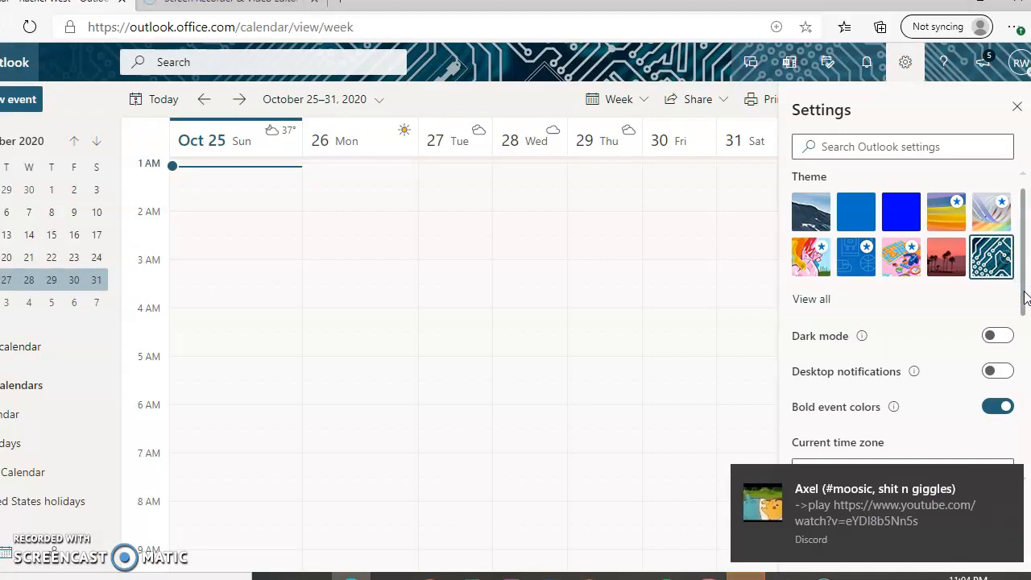
Step: Turn Bold event colors off and back on
scroll(1024, 298, down, 1)
click(982, 367)
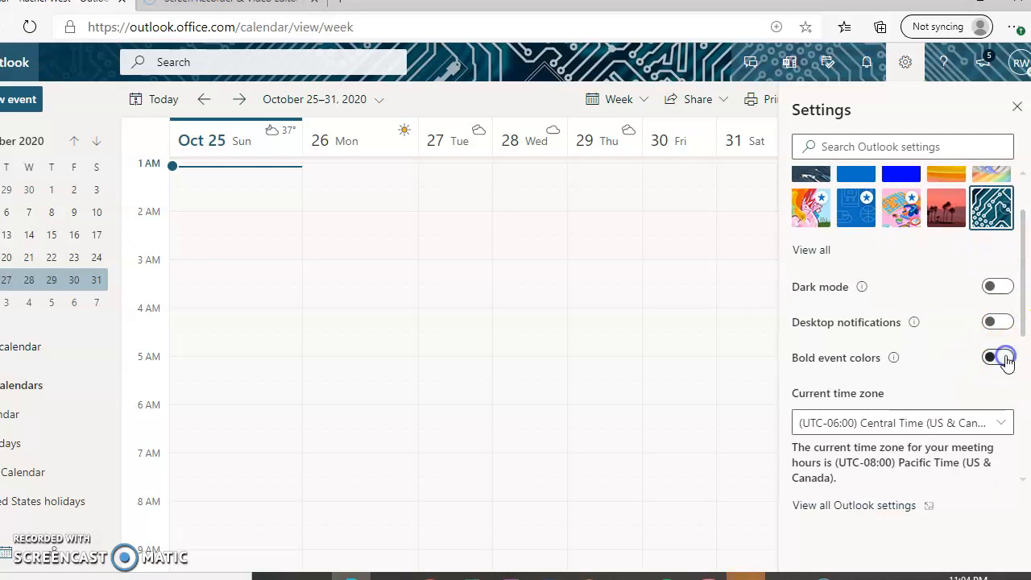
click(1004, 359)
click(998, 359)
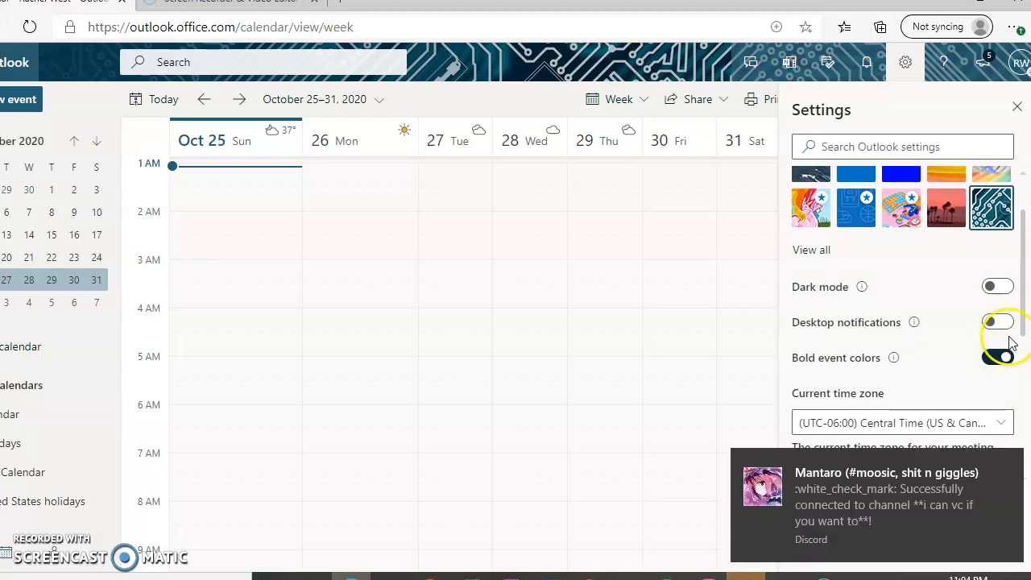
drag(1021, 330, 1020, 455)
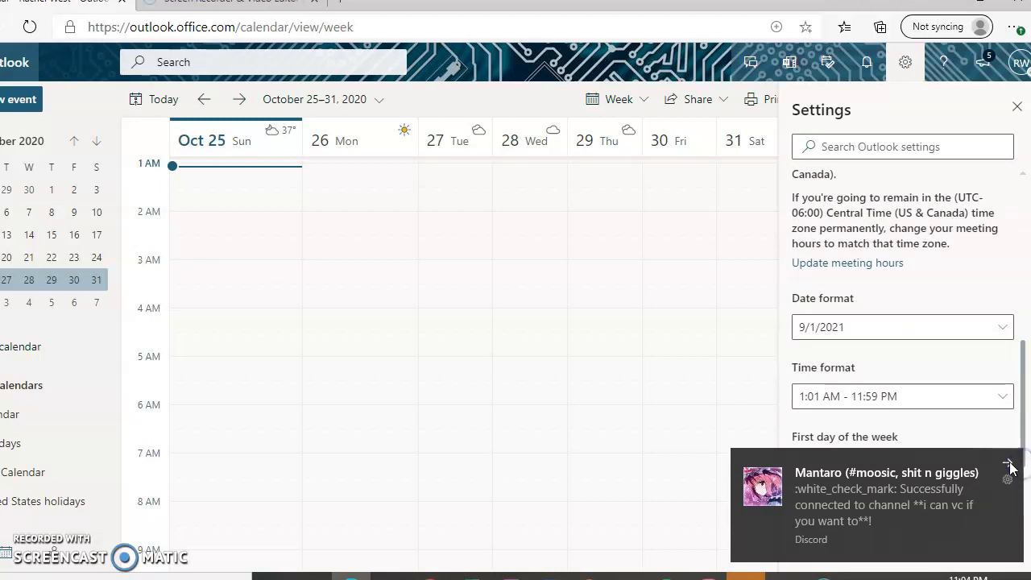
Step: Dismiss the chat notification, close Settings, and open the Add calendar page
click(1008, 466)
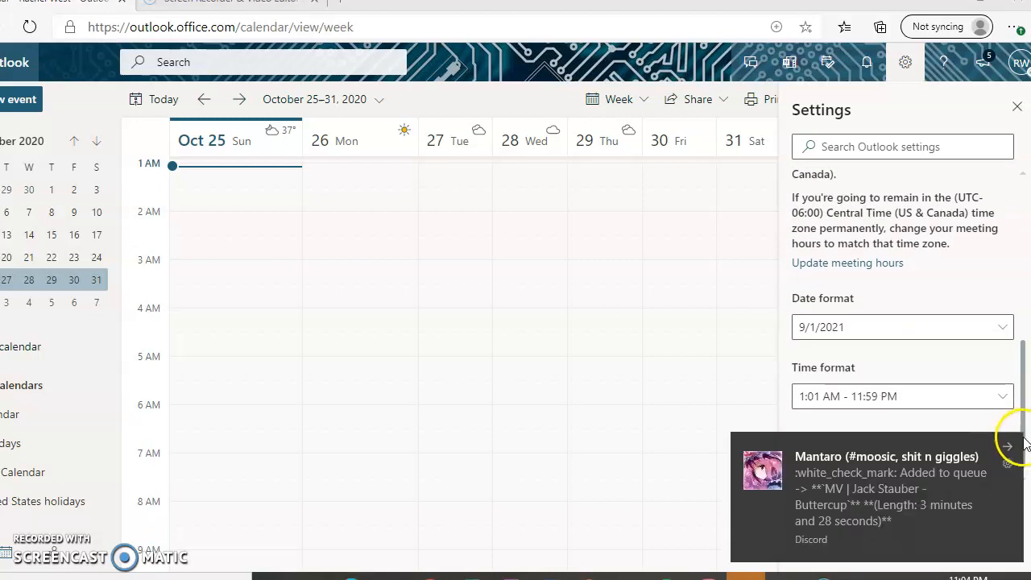
click(1013, 577)
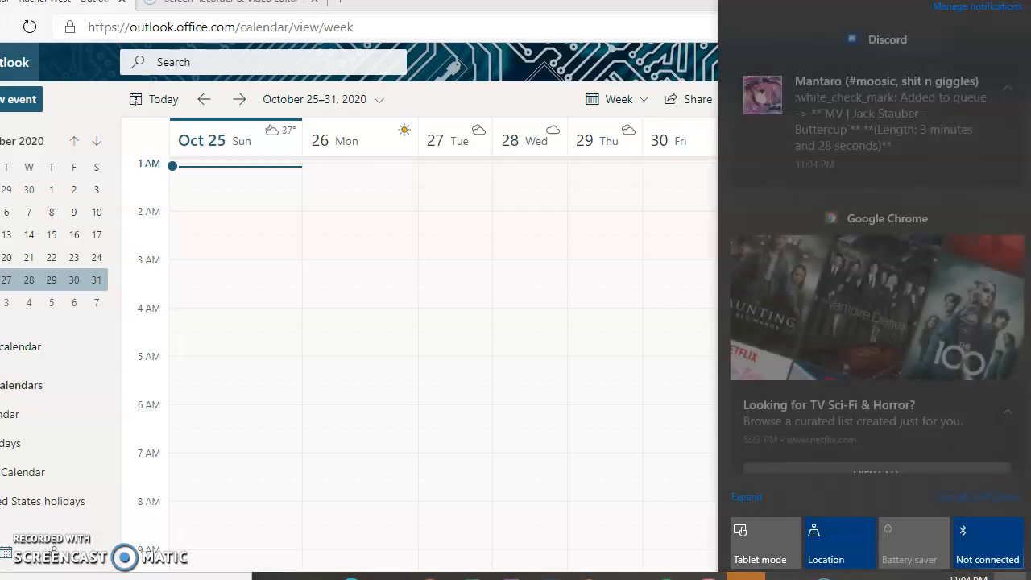
click(1013, 576)
drag(1020, 481, 1026, 232)
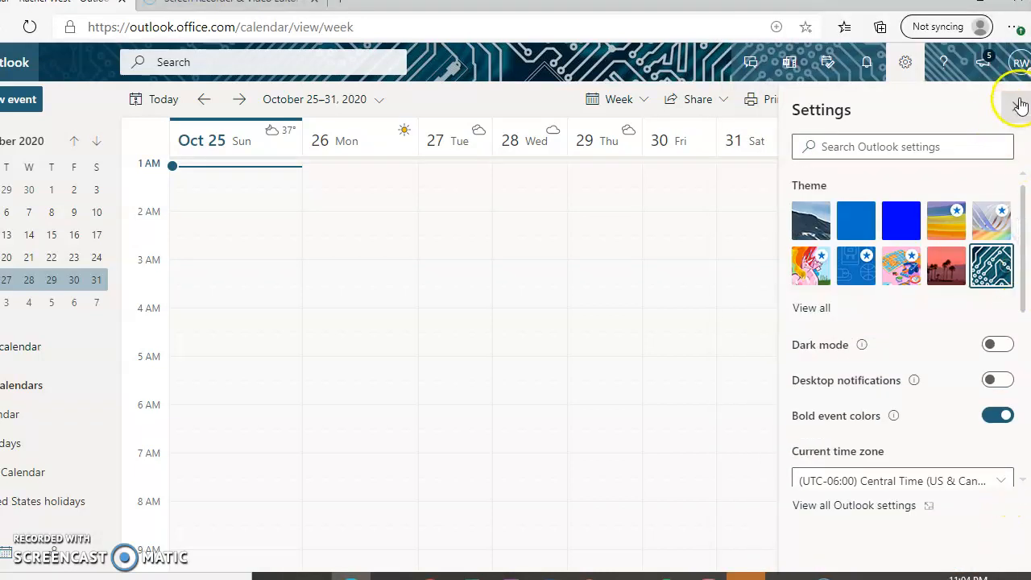
click(1016, 106)
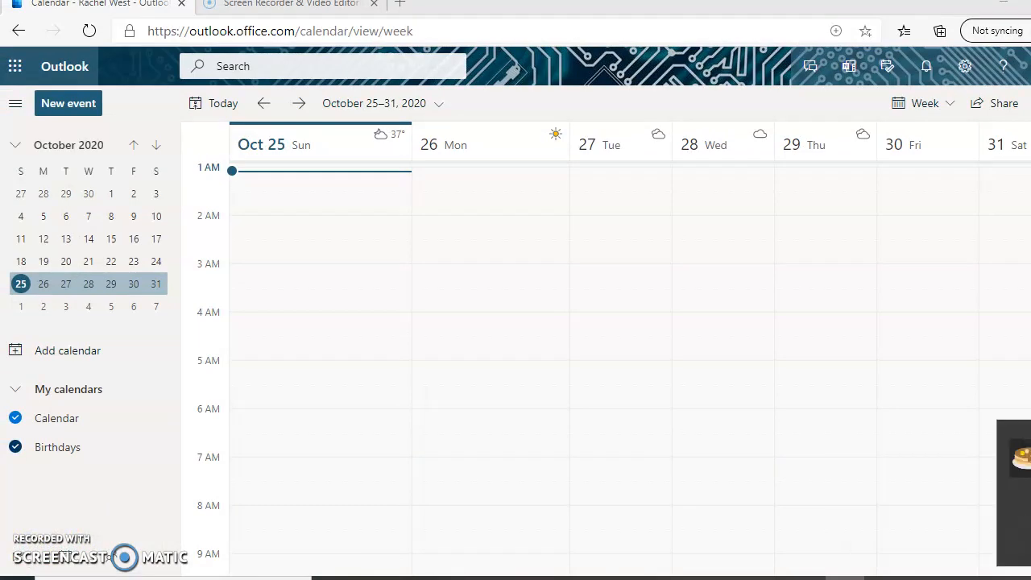
click(93, 361)
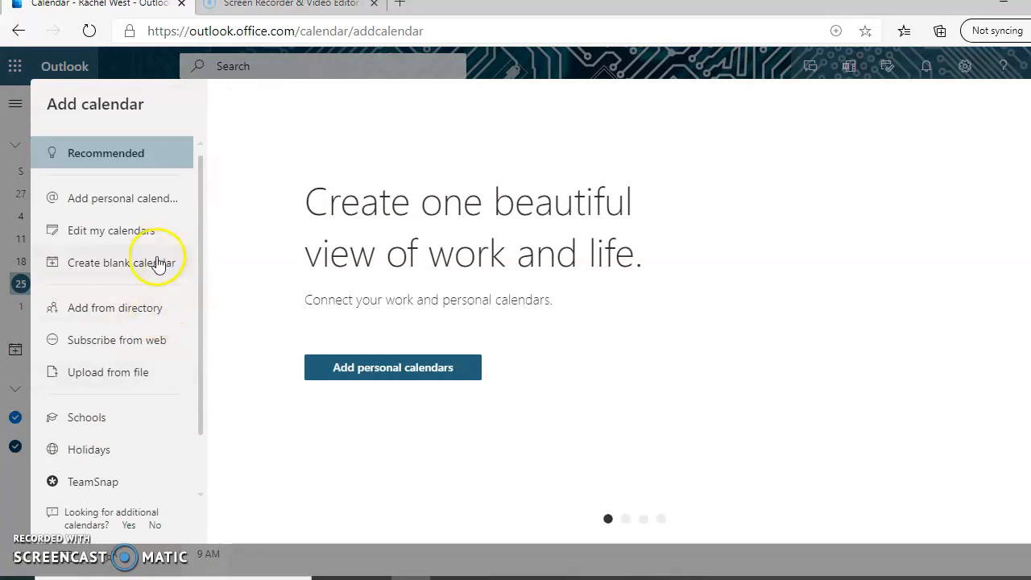
Step: Create a blank pink calendar named 'Boss Calendar' and save it
click(147, 271)
click(461, 195)
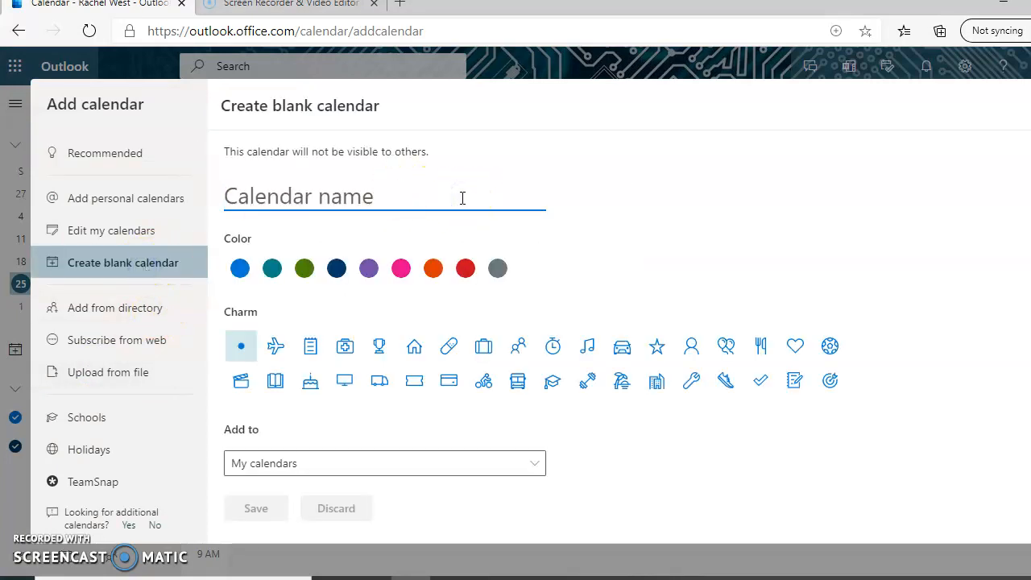
text(Boss Cal)
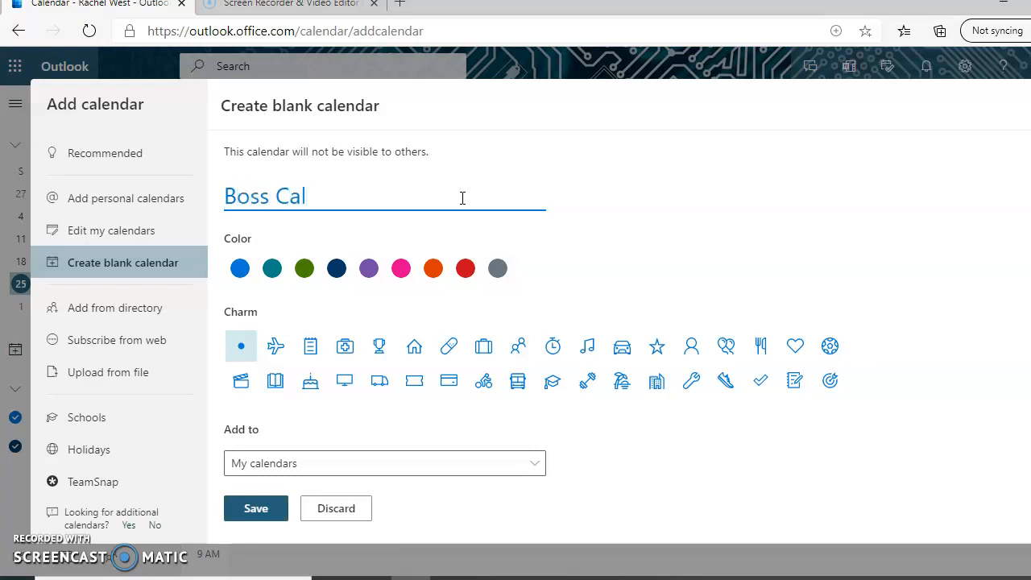
text(endaea)
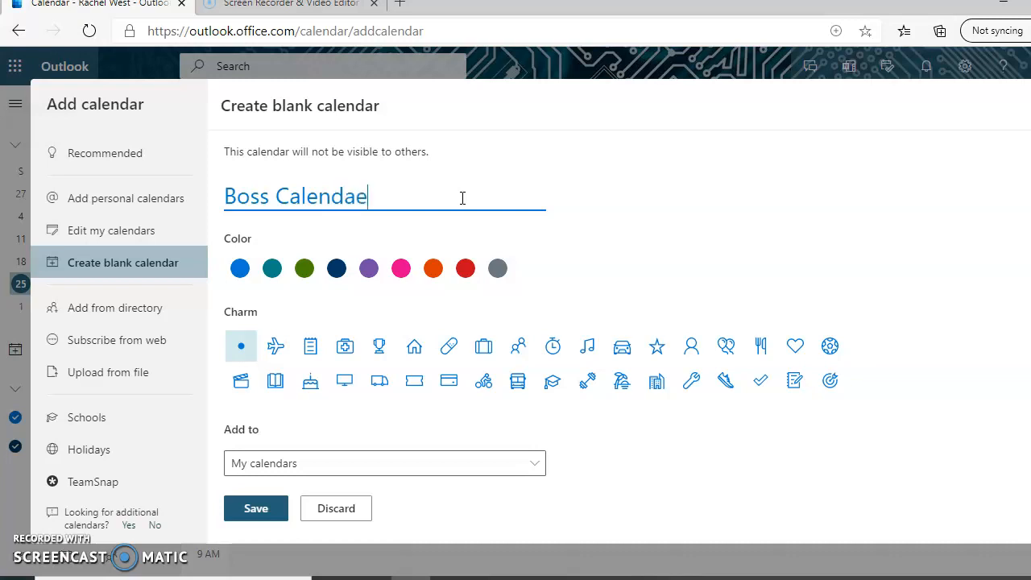
key(BackSpace)
key(BackSpace)
text(r)
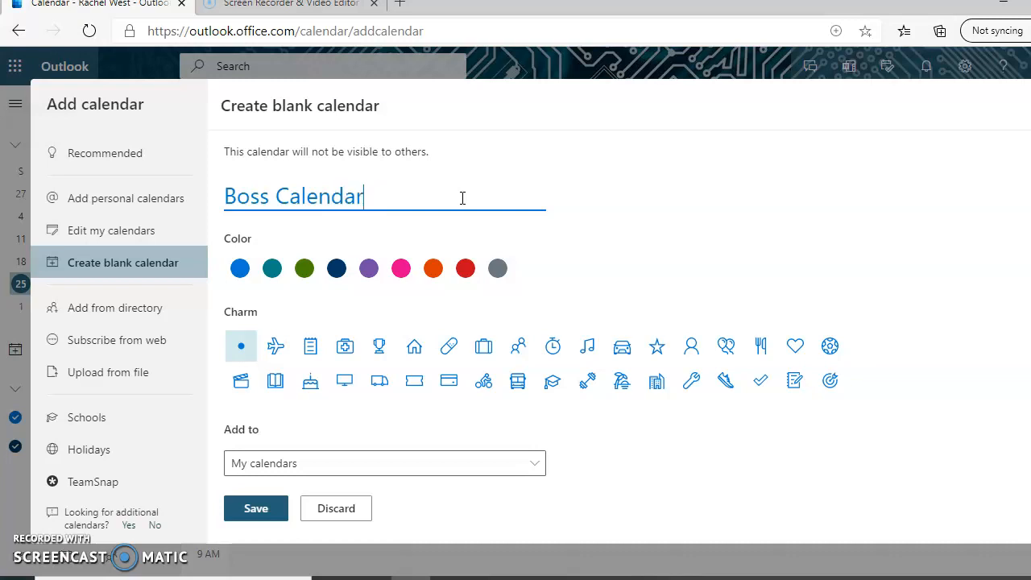
click(401, 268)
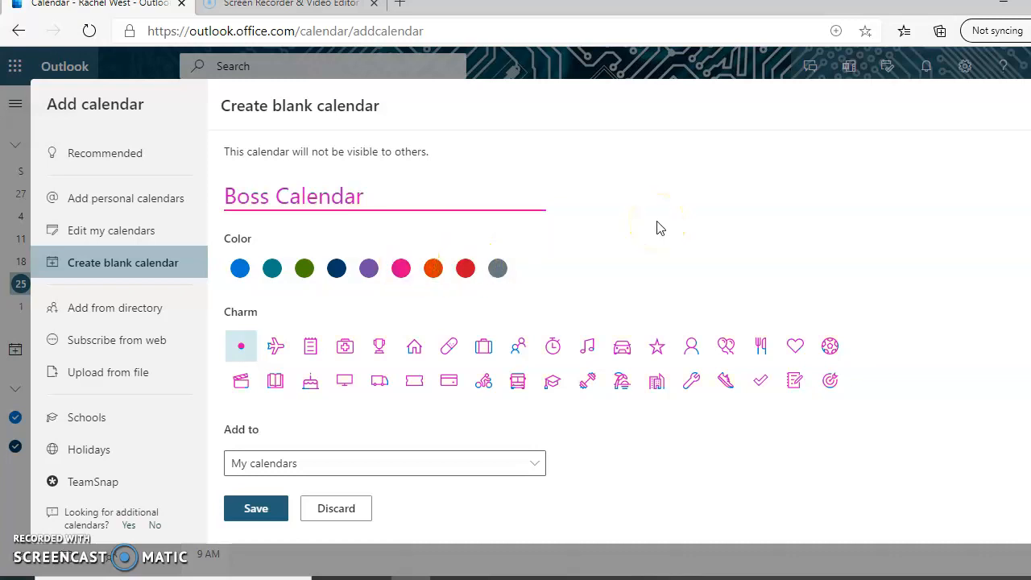
click(266, 514)
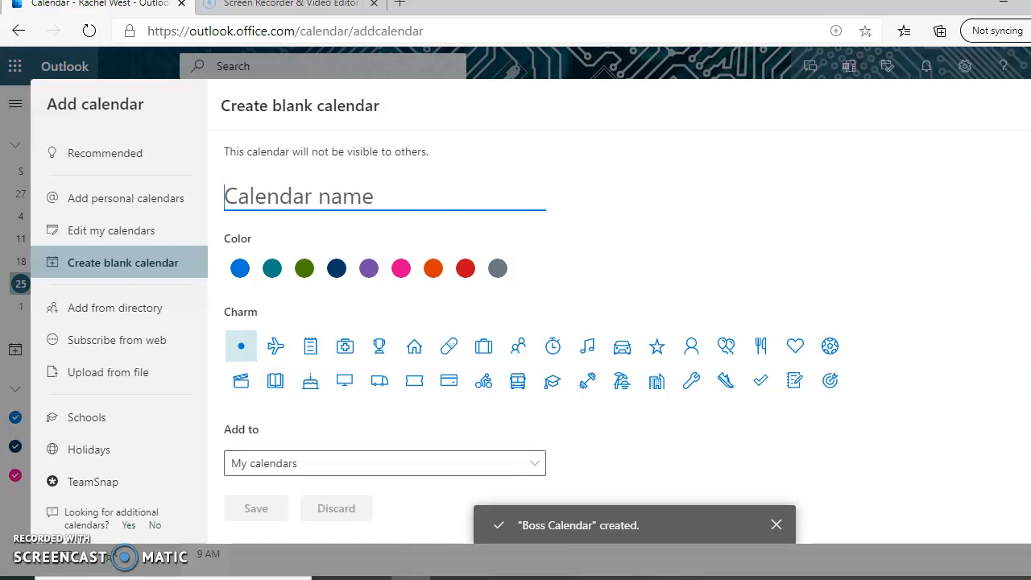
Step: Close Add calendar, check Share lists Calendar and Boss Calendar, then reopen Add calendar
click(1030, 104)
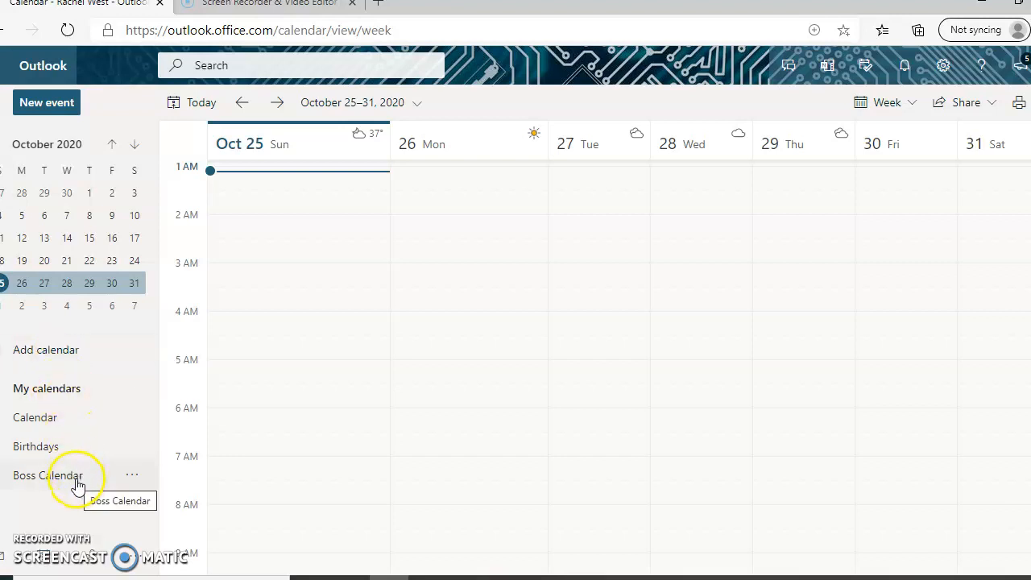
click(951, 107)
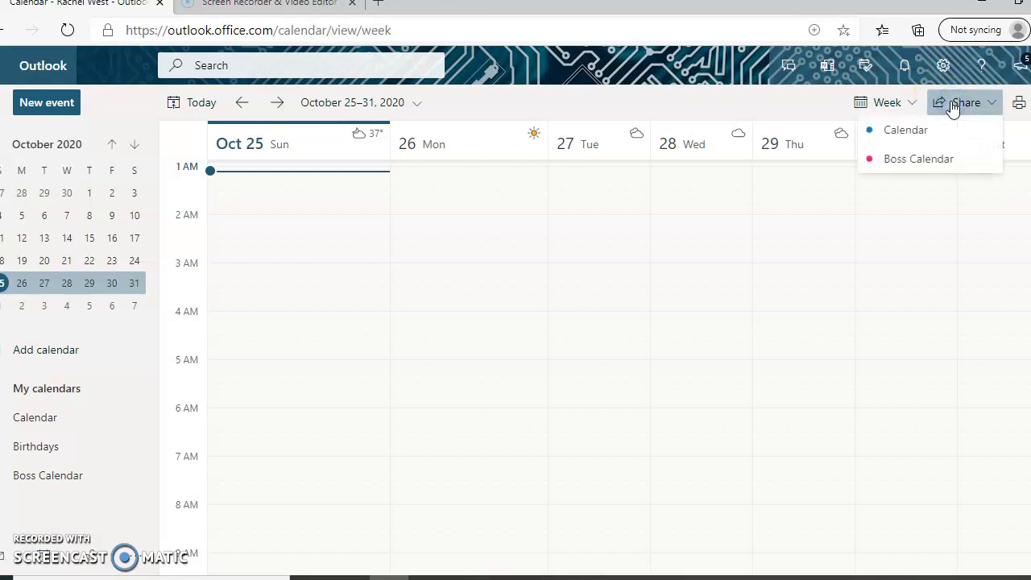
click(993, 104)
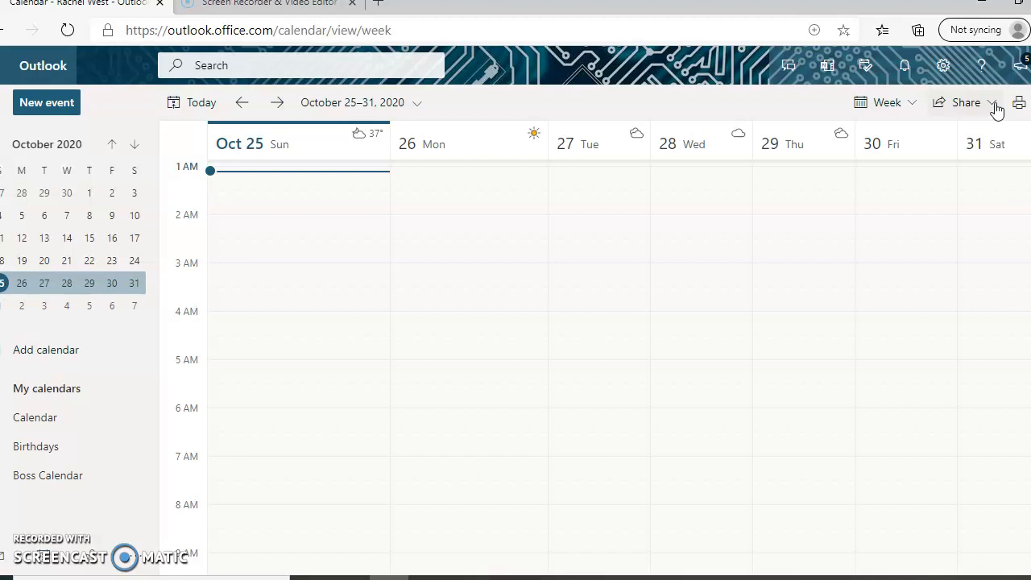
click(78, 360)
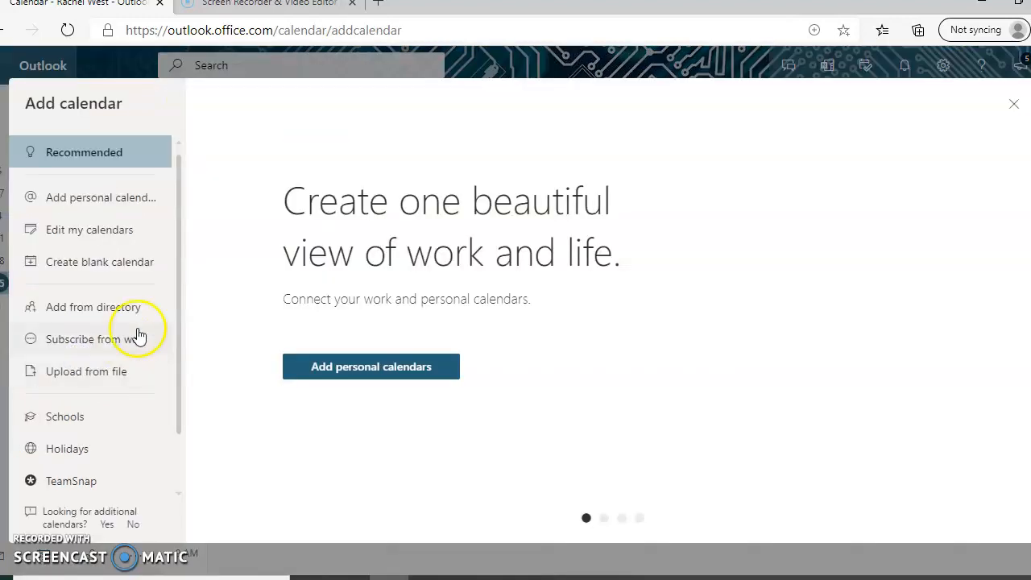
click(142, 342)
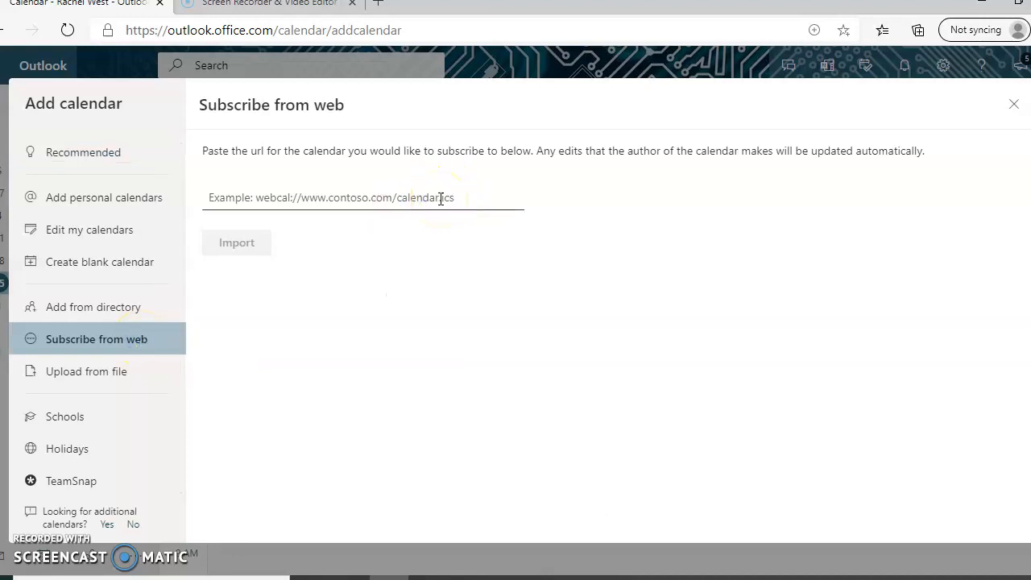
click(441, 198)
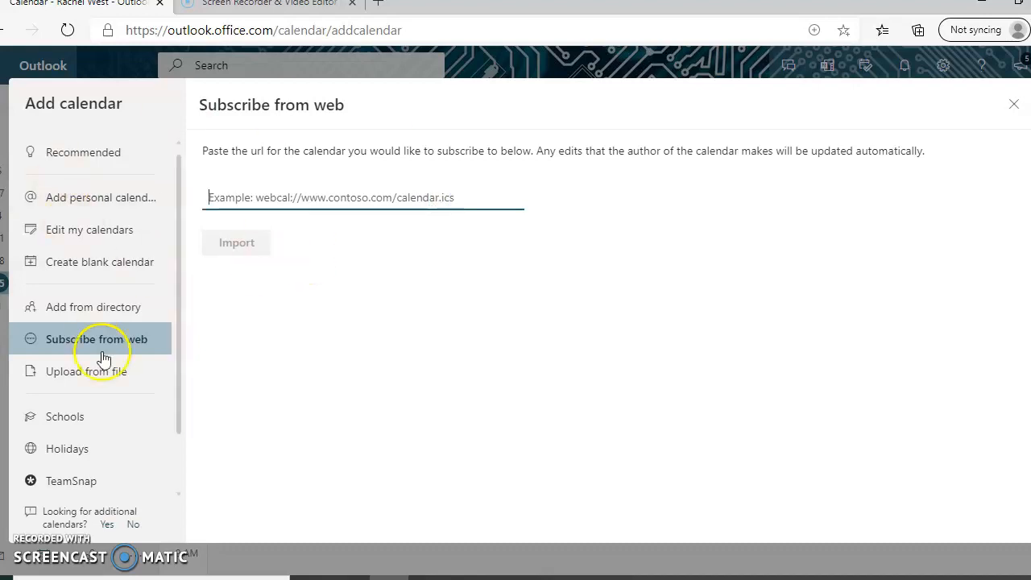
click(1015, 107)
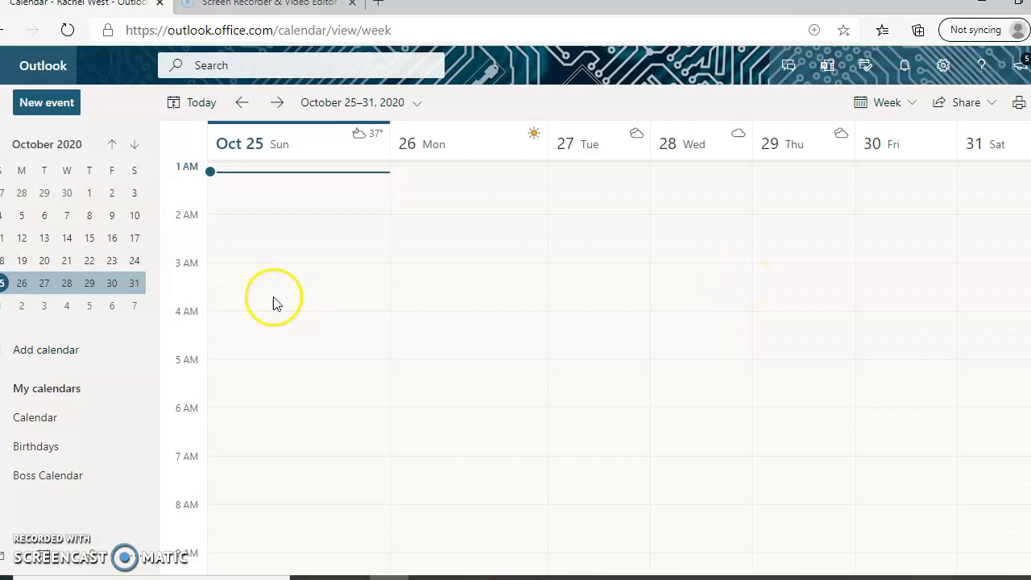
Step: Reopen Add calendar, browse the Holidays calendars by country, then close the panel
click(64, 352)
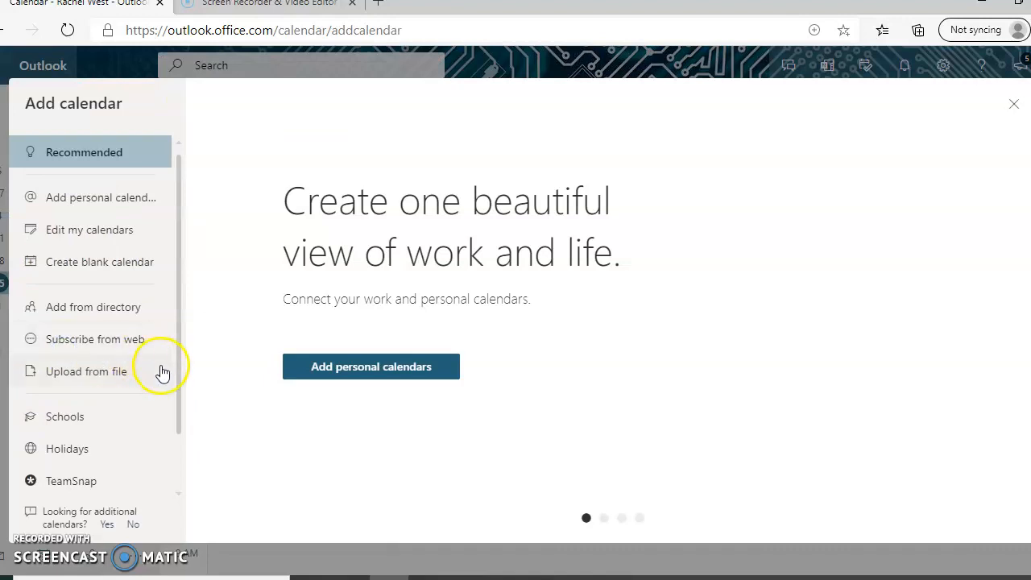
drag(175, 376, 173, 467)
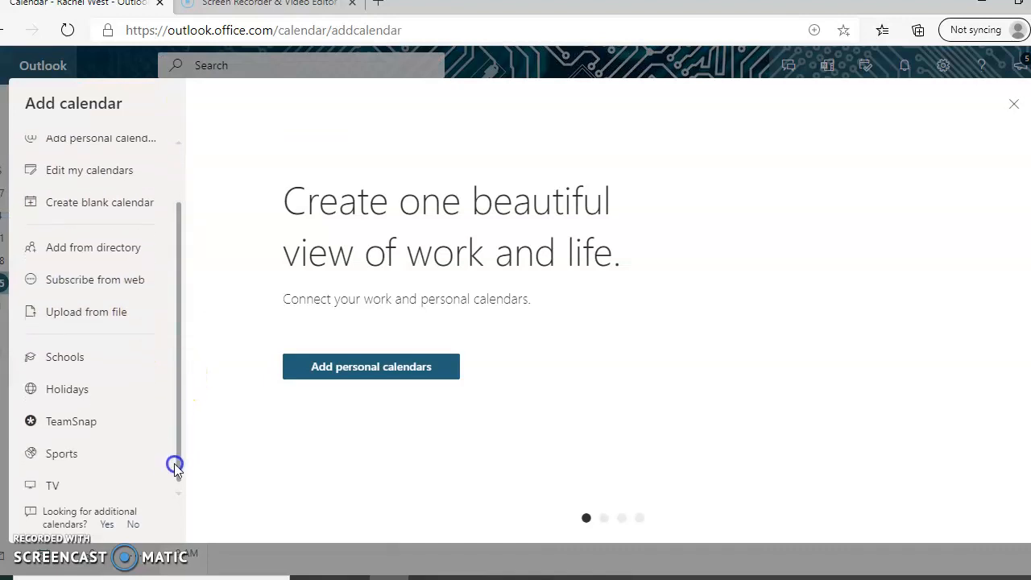
click(89, 392)
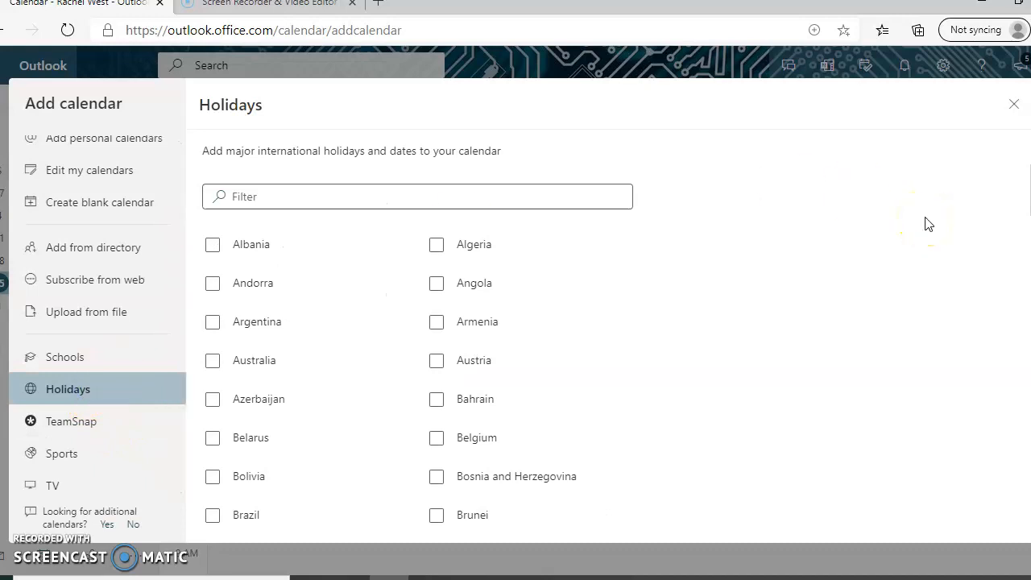
scroll(515, 338, down, 5)
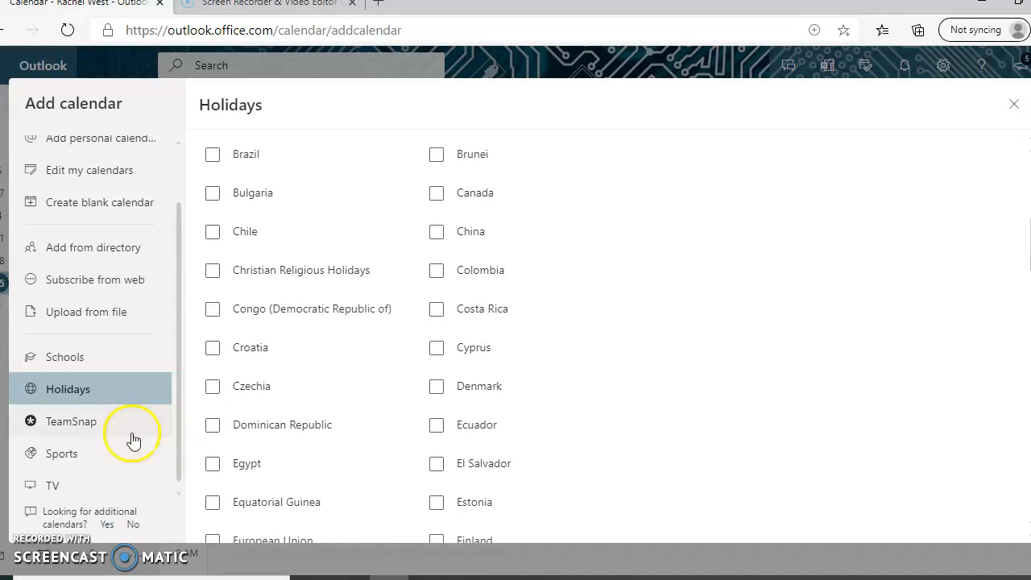
click(103, 393)
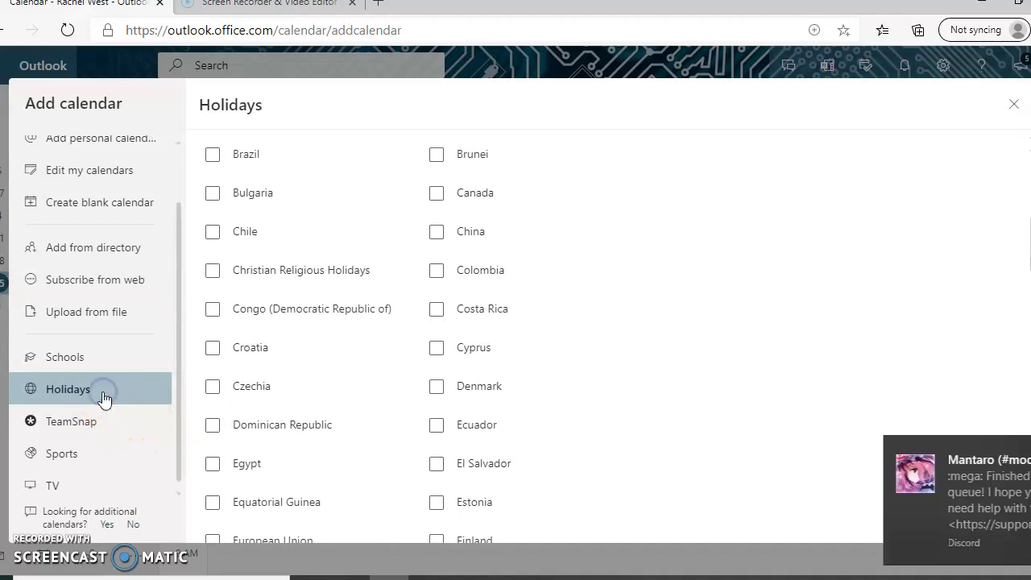
click(1012, 104)
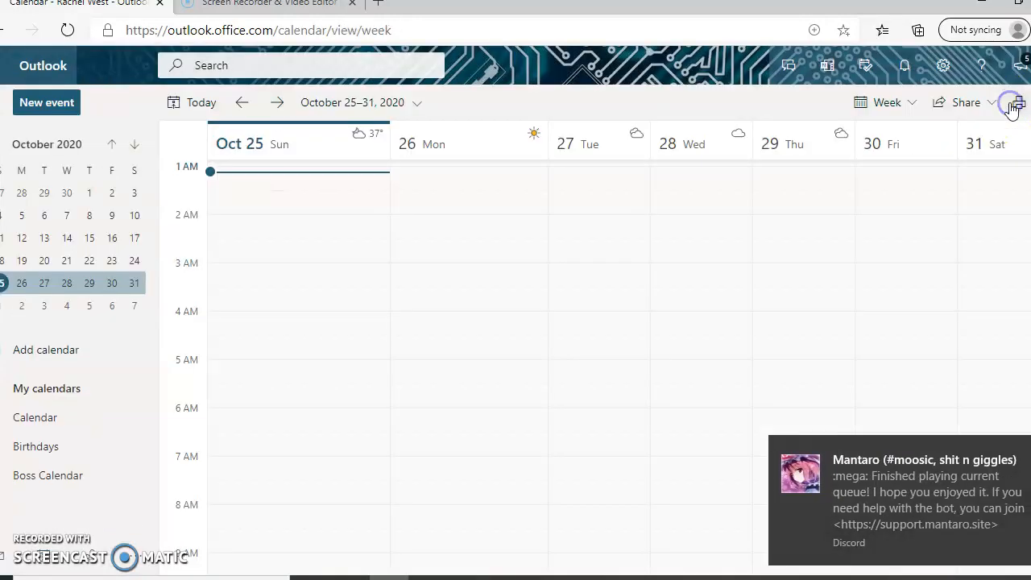
Step: Tick United States in Add calendar's Holidays list and close the panel
click(64, 353)
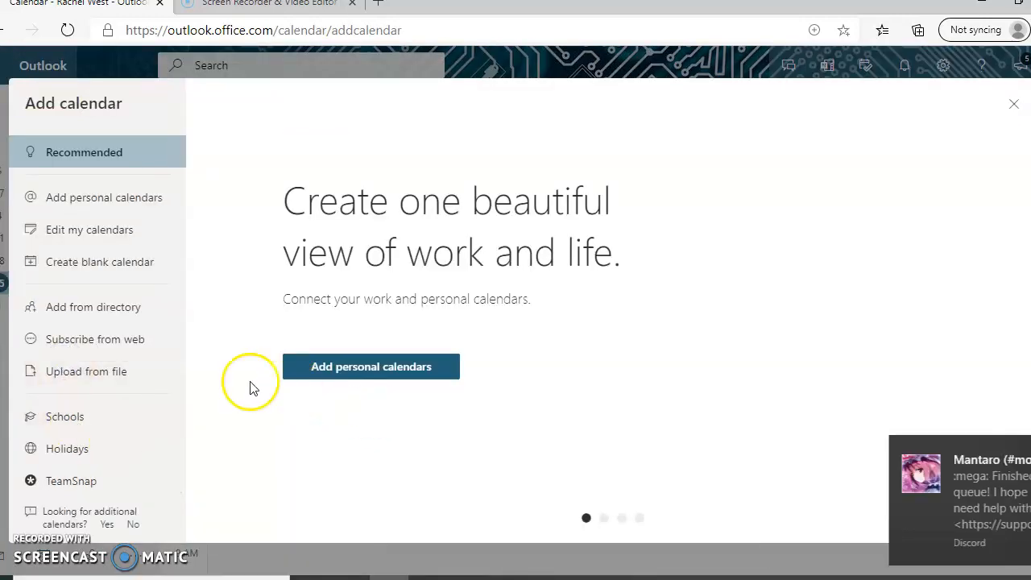
click(122, 460)
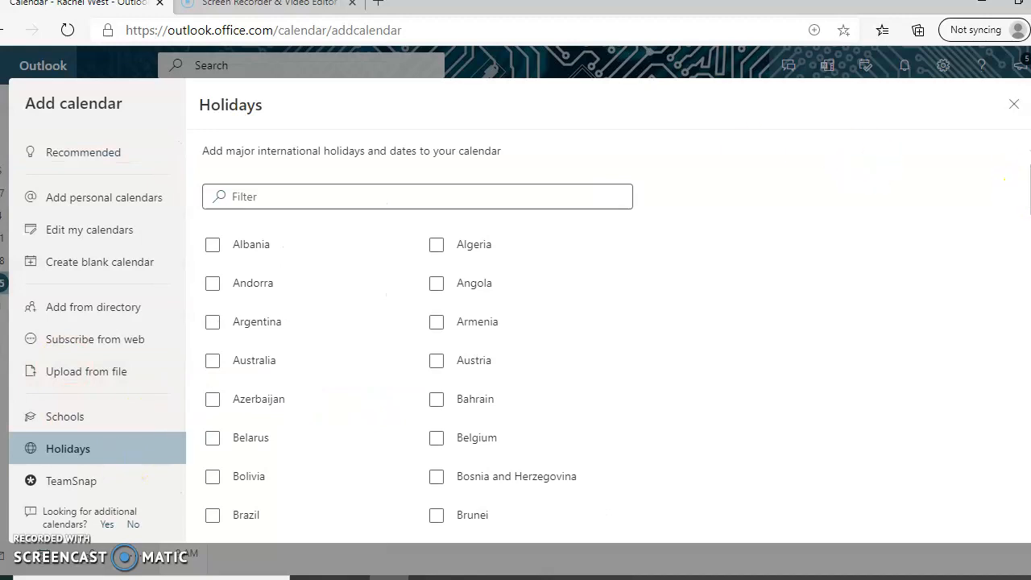
drag(1027, 200, 974, 543)
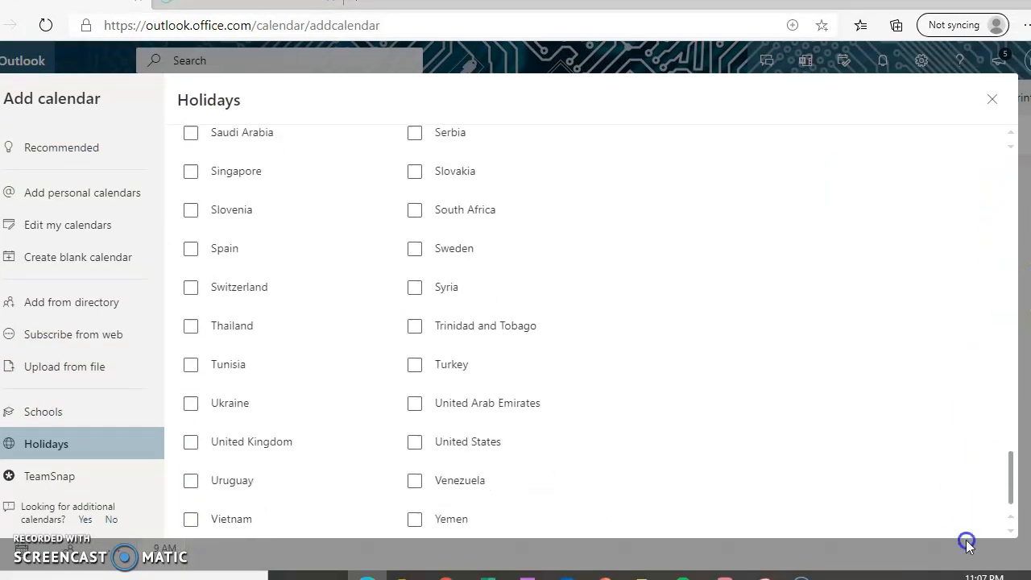
click(416, 443)
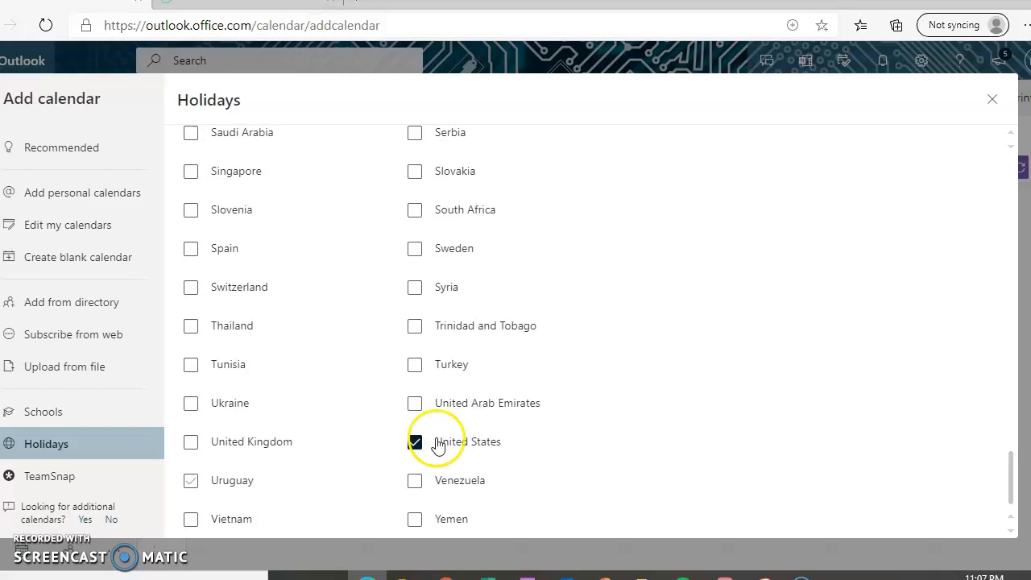
click(475, 449)
click(990, 100)
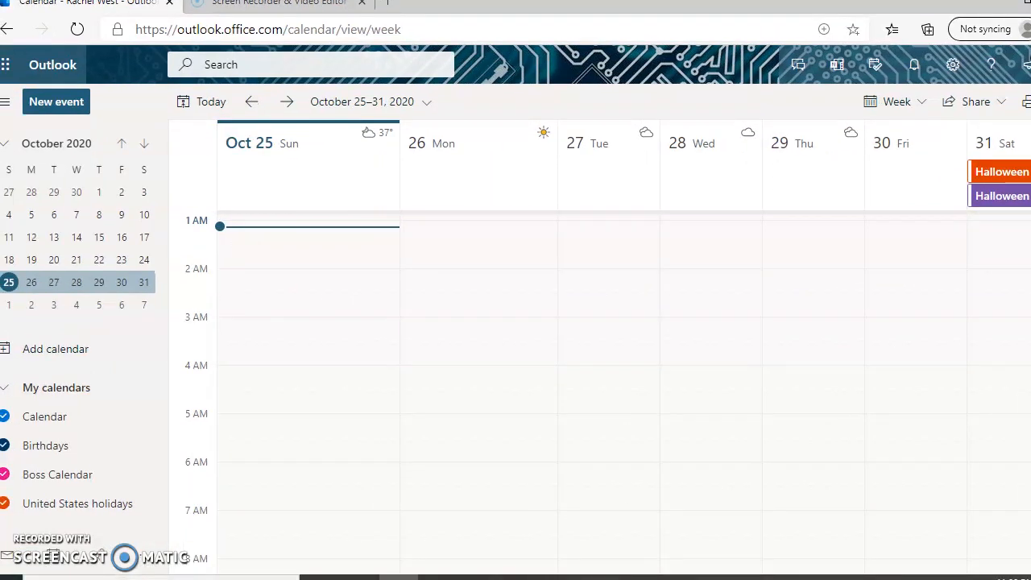
mouse_move(87, 447)
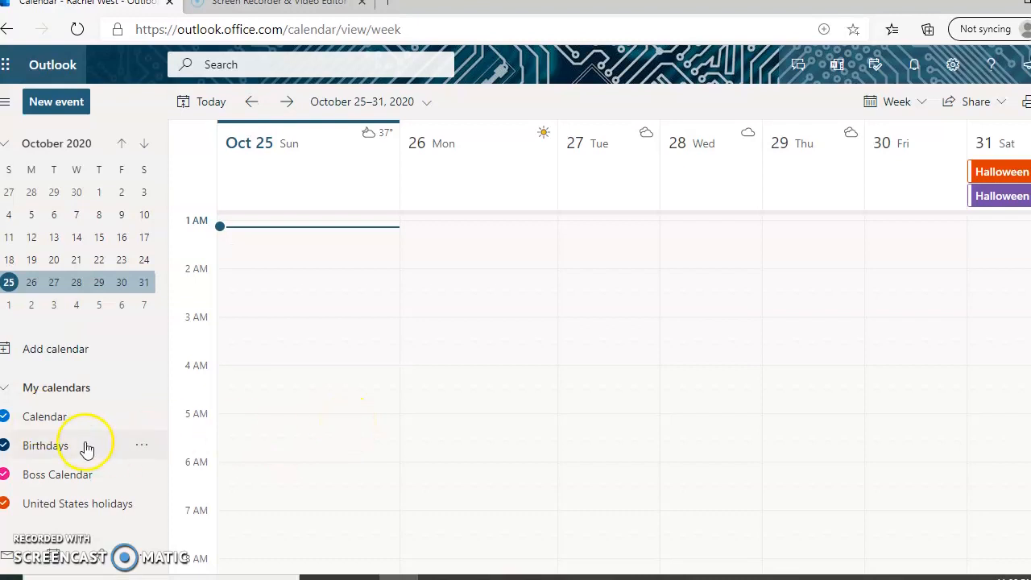
click(145, 446)
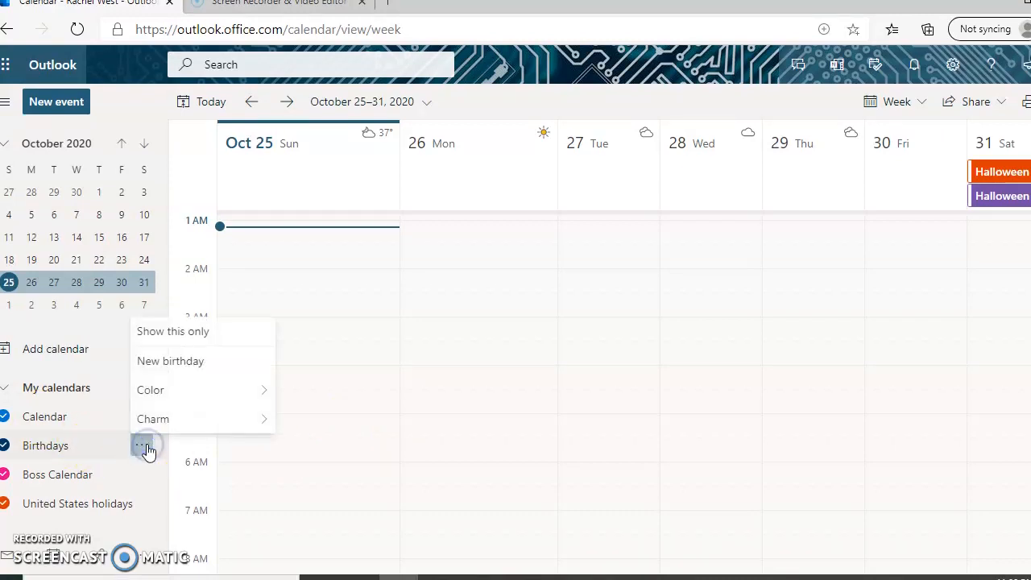
click(201, 362)
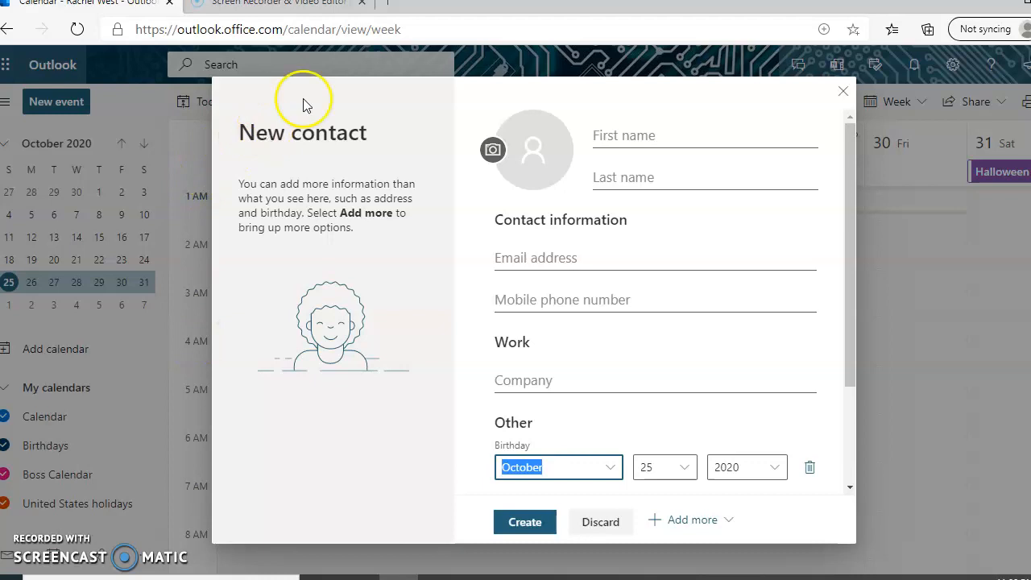
click(844, 92)
click(515, 362)
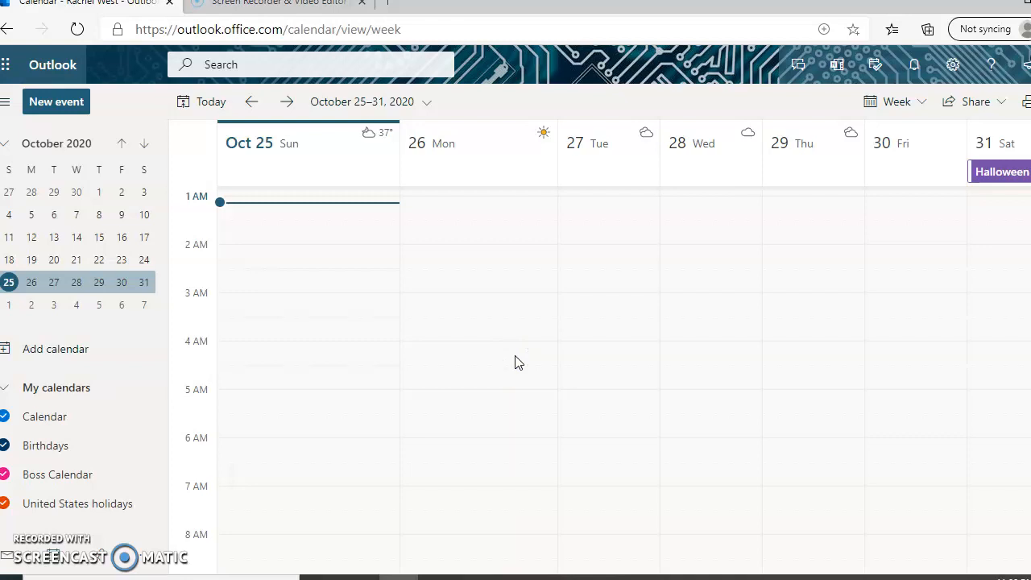
Step: Hide and re-show the Boss Calendar, then open its options menu
click(89, 479)
click(84, 475)
click(141, 474)
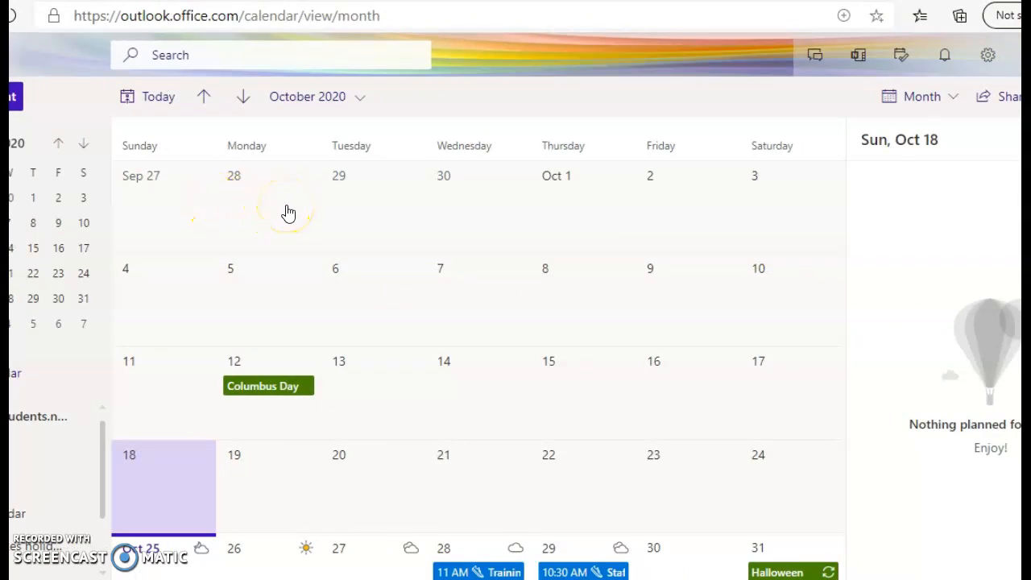
Step: Open and close the calendar layout choices, then select Tuesday, October 27
click(939, 102)
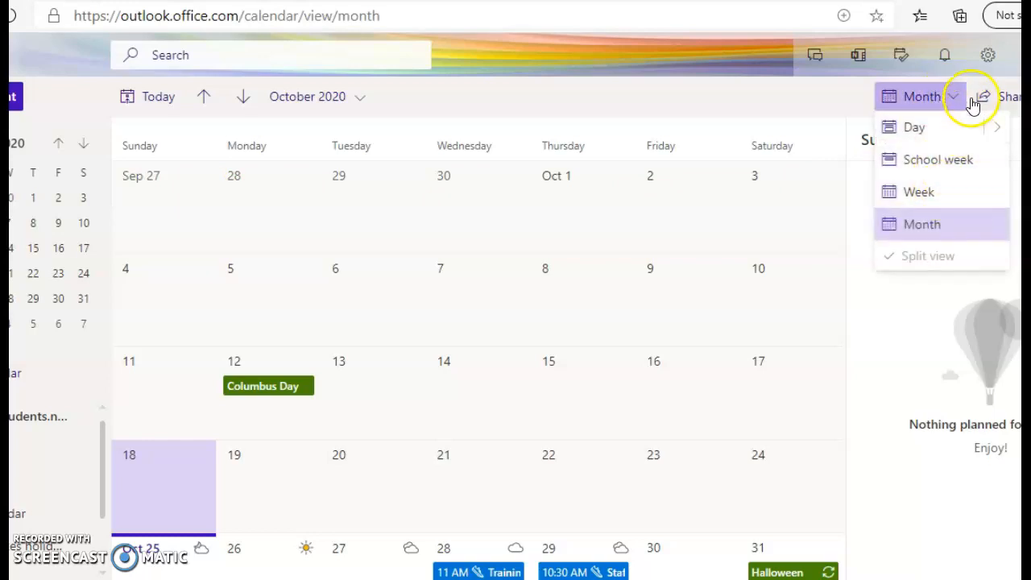
click(957, 104)
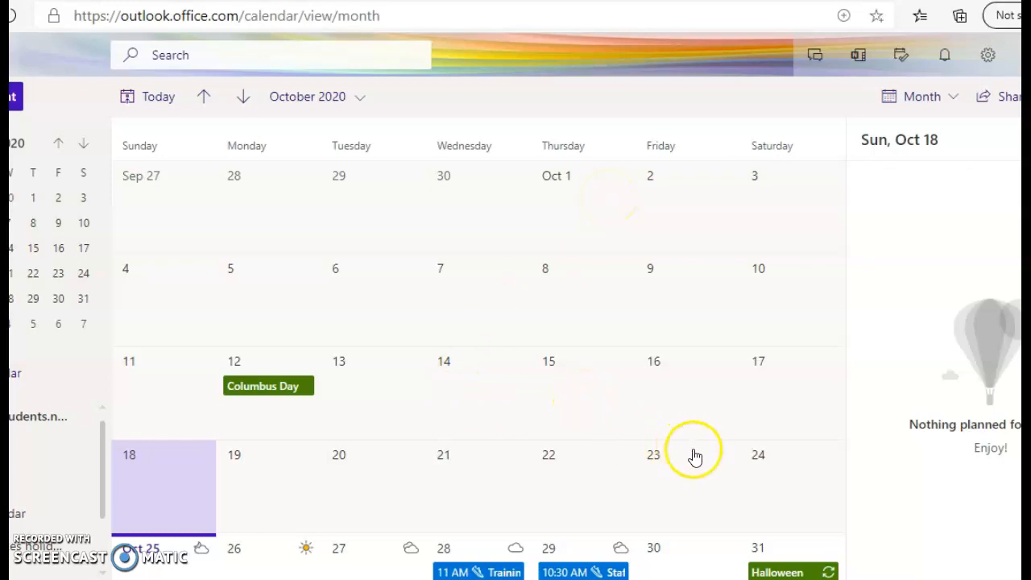
click(357, 564)
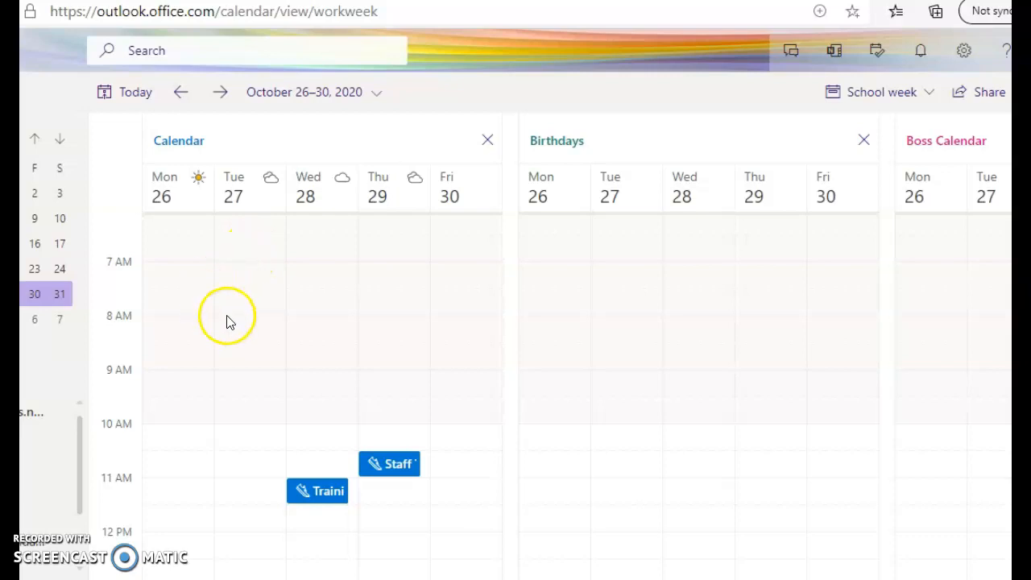
Step: Create a new event on Tuesday, October 27 at 9:00–9:30 AM and title it Appointment
click(239, 369)
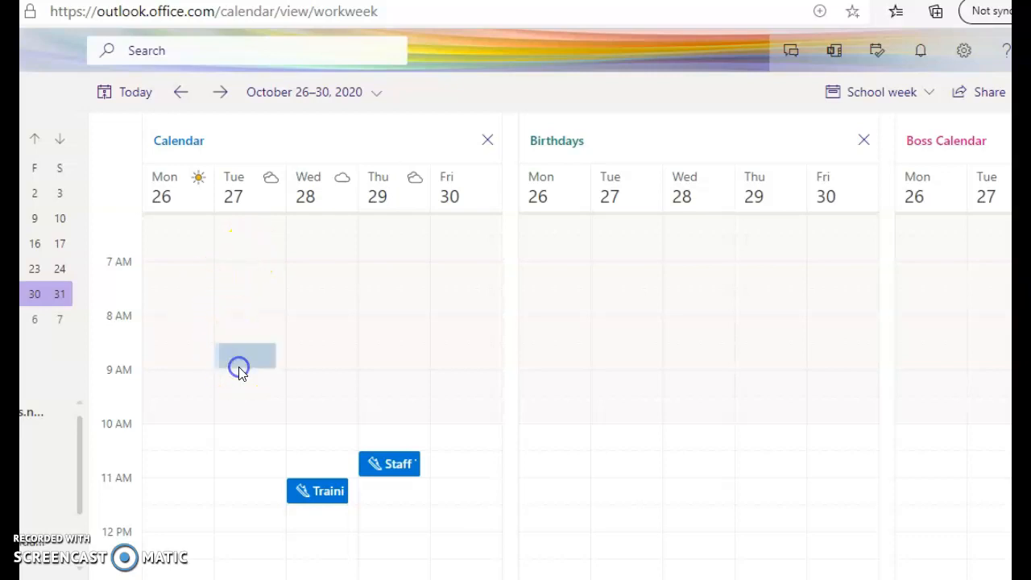
click(601, 369)
click(579, 439)
click(706, 370)
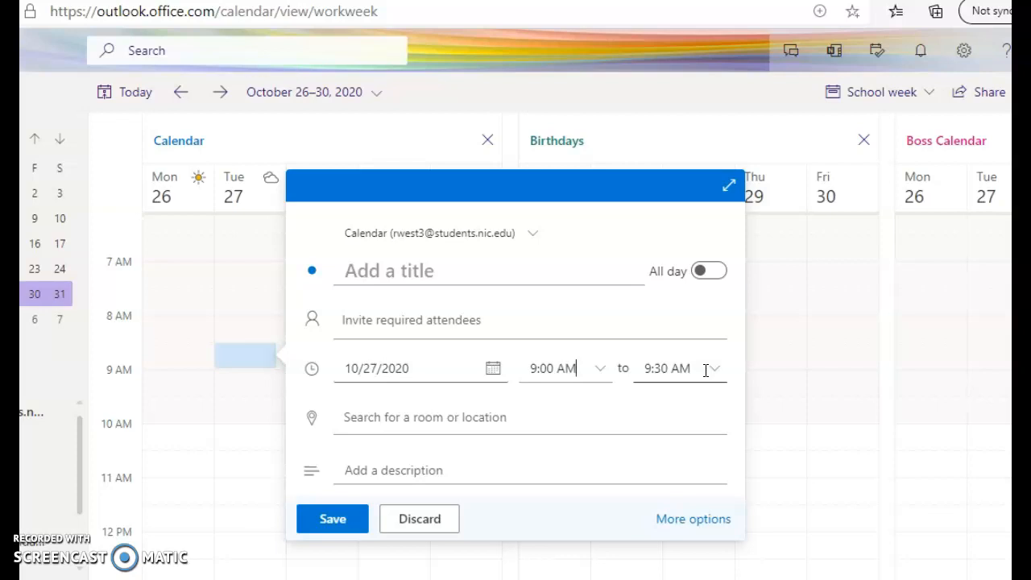
click(501, 315)
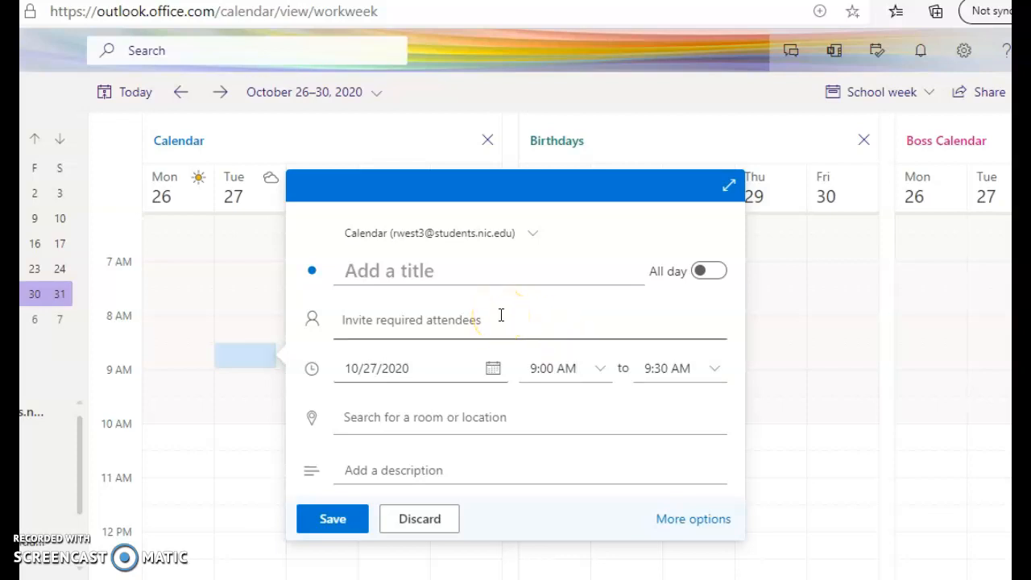
click(474, 274)
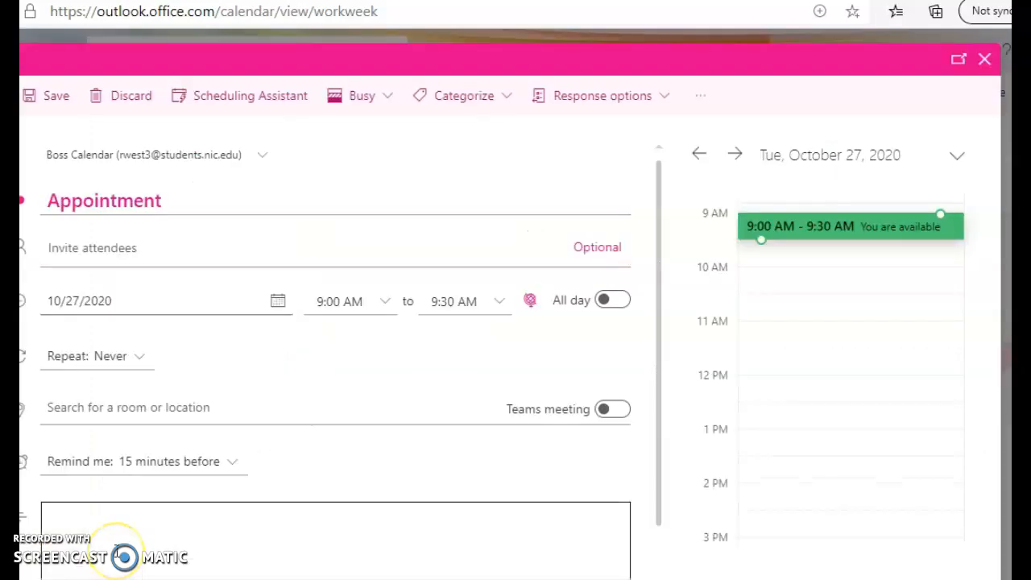
Step: Write the body noting the Small Home Appliances sales representative visit (30 minutes)
click(117, 554)
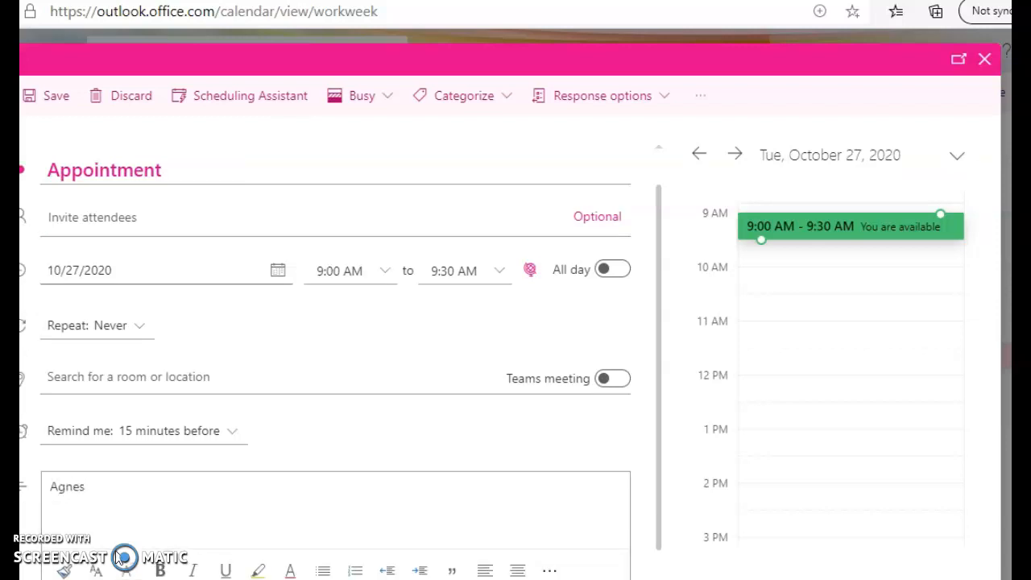
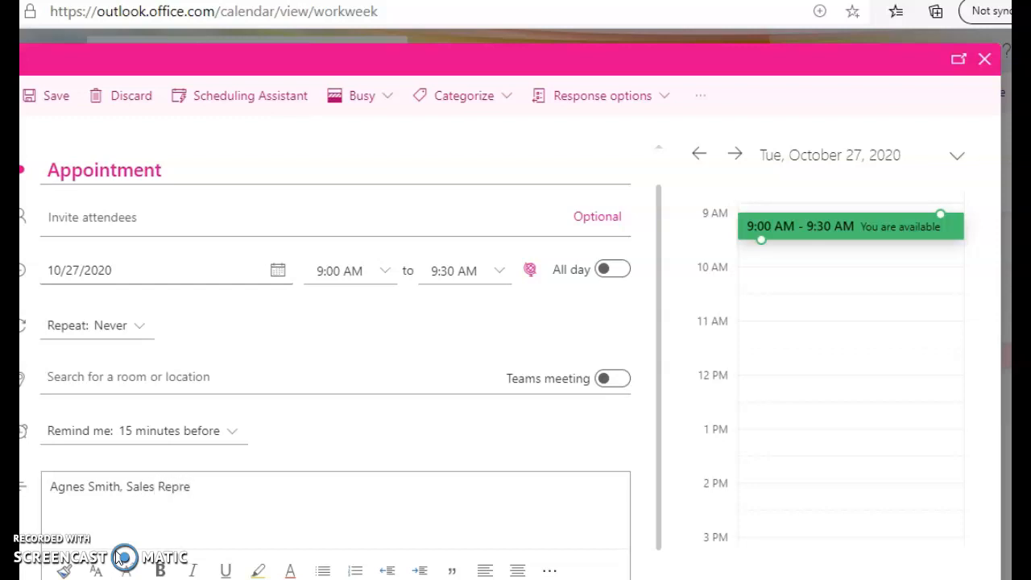
text(sentative for Smal)
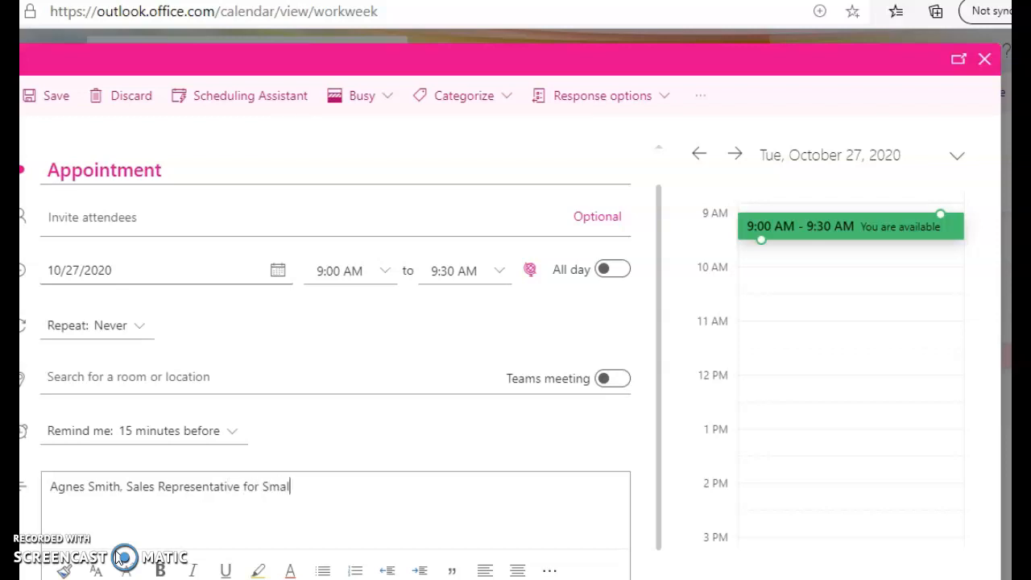
text(l Home Appliances )
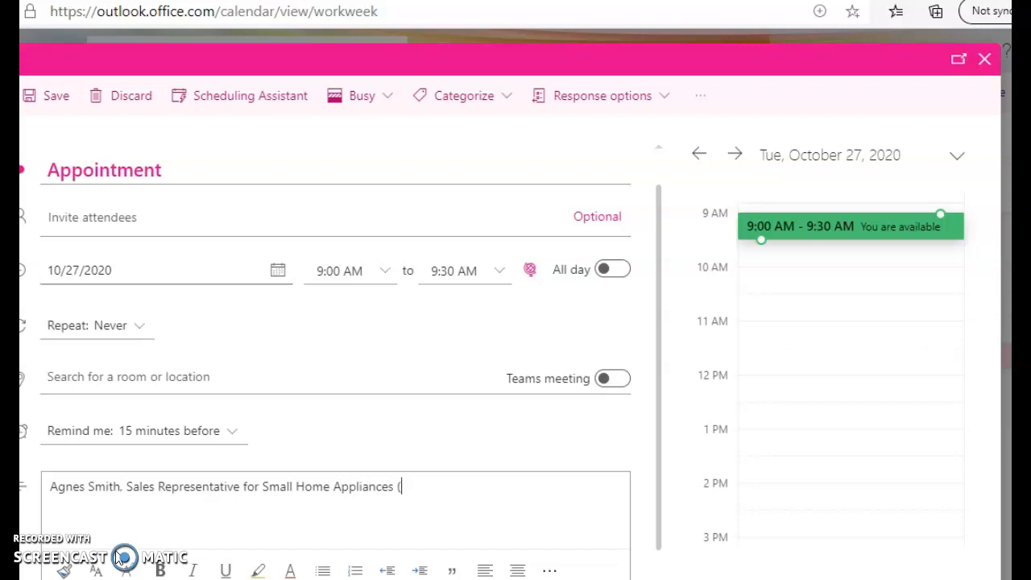
text((30 minutes0)
key(BackSpace)
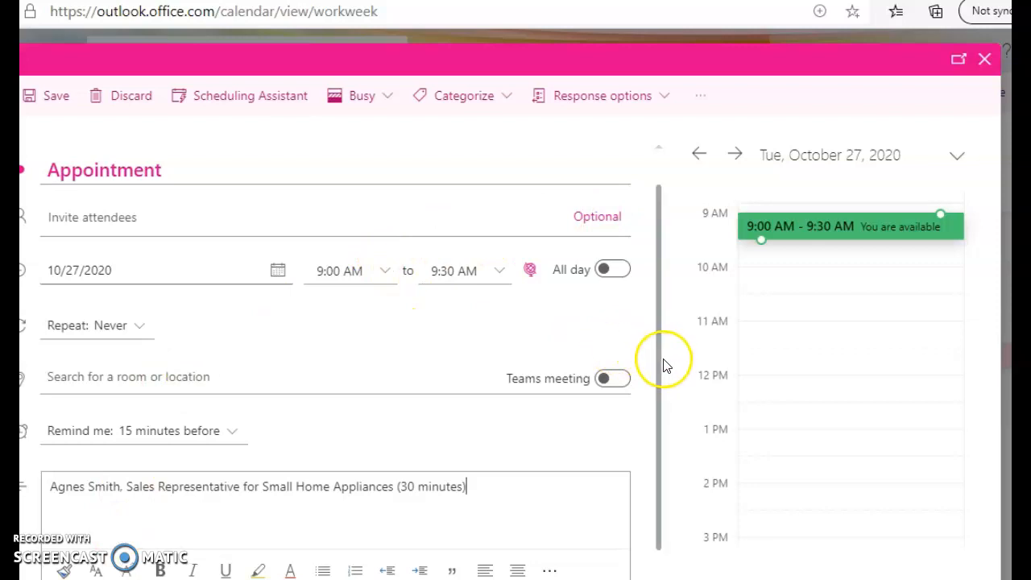
drag(657, 362, 660, 386)
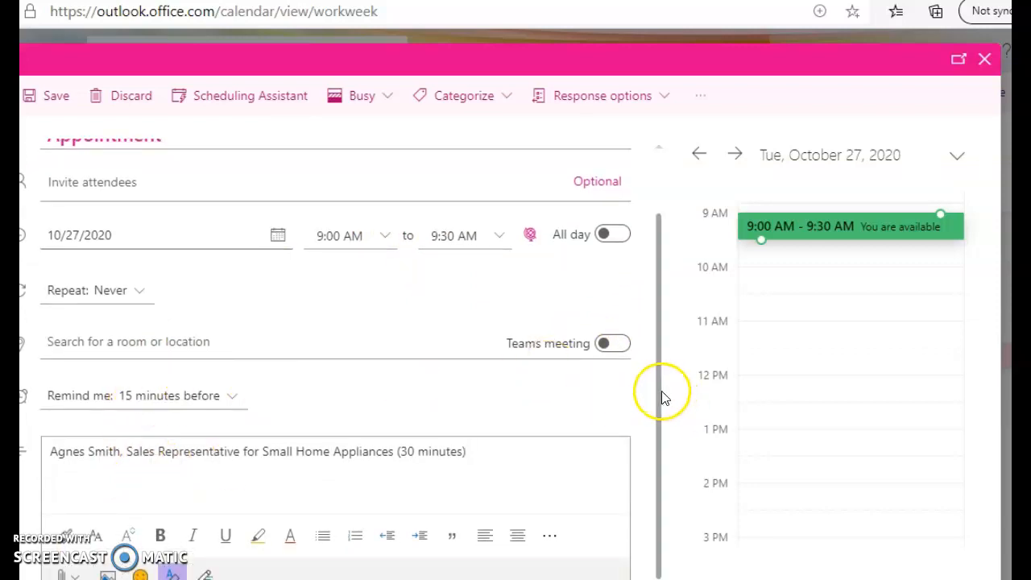
drag(661, 392, 673, 211)
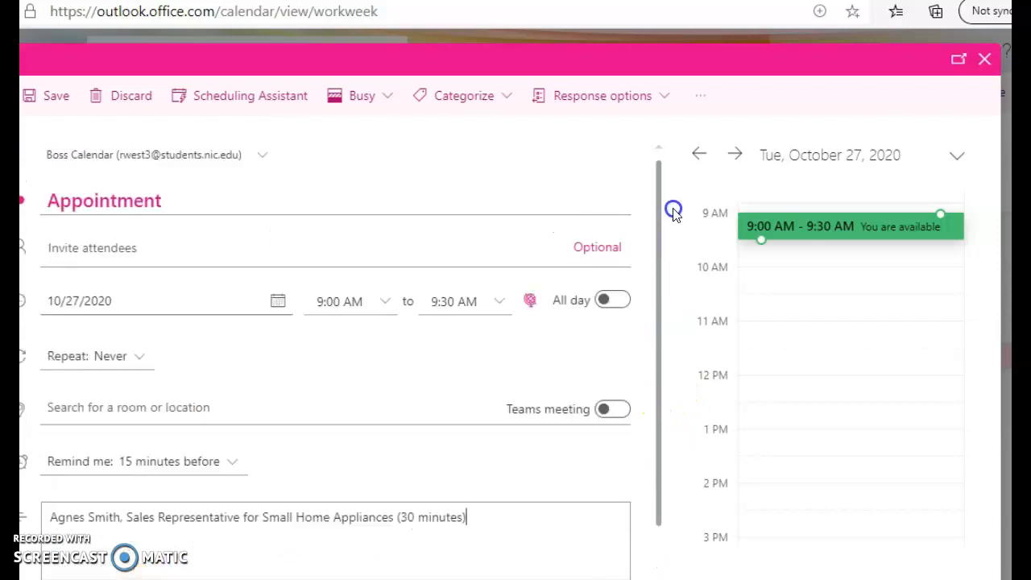
Step: Save the appointment, then reopen the Boss Calendar appointment for editing
click(50, 96)
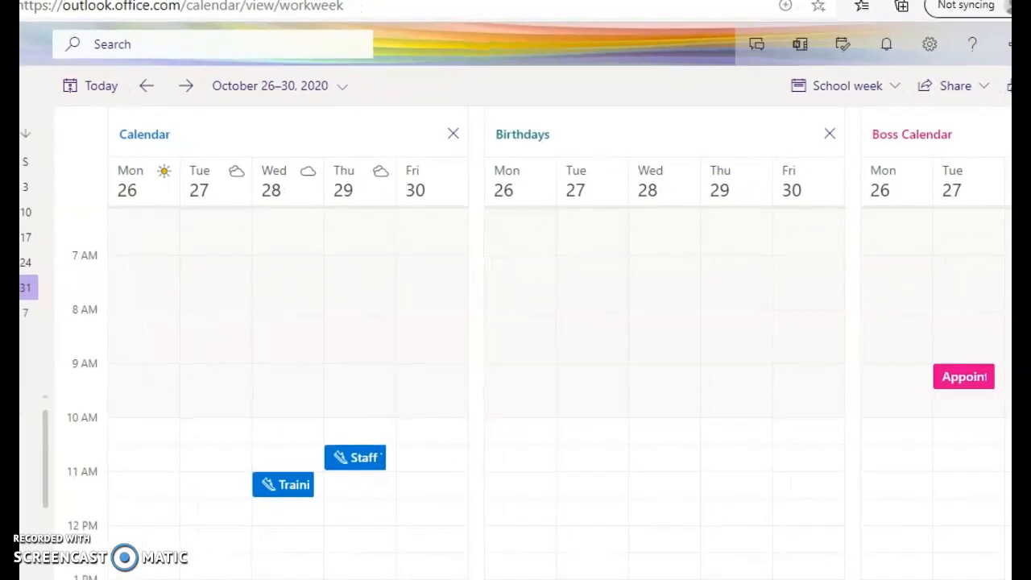
click(967, 384)
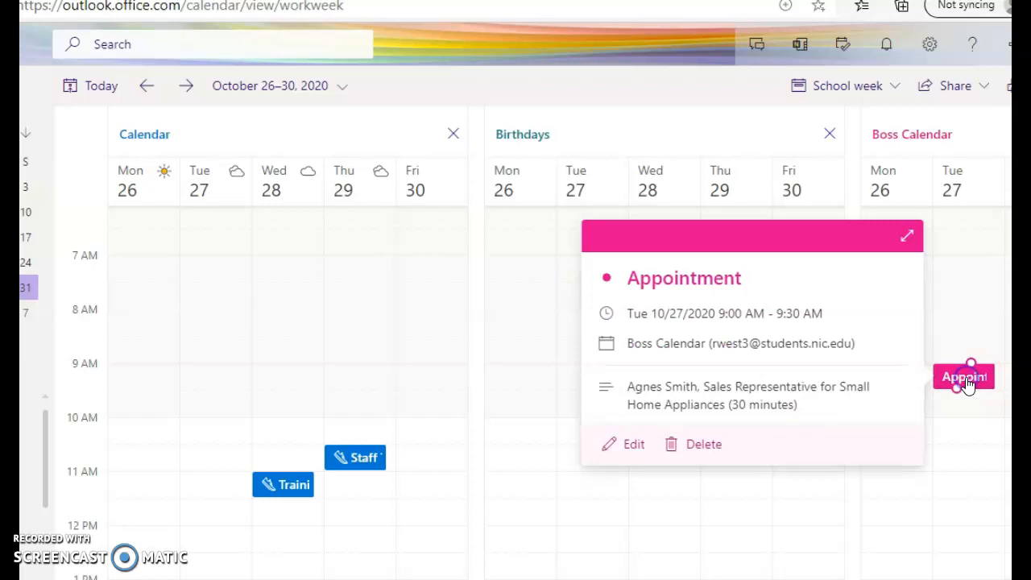
click(697, 405)
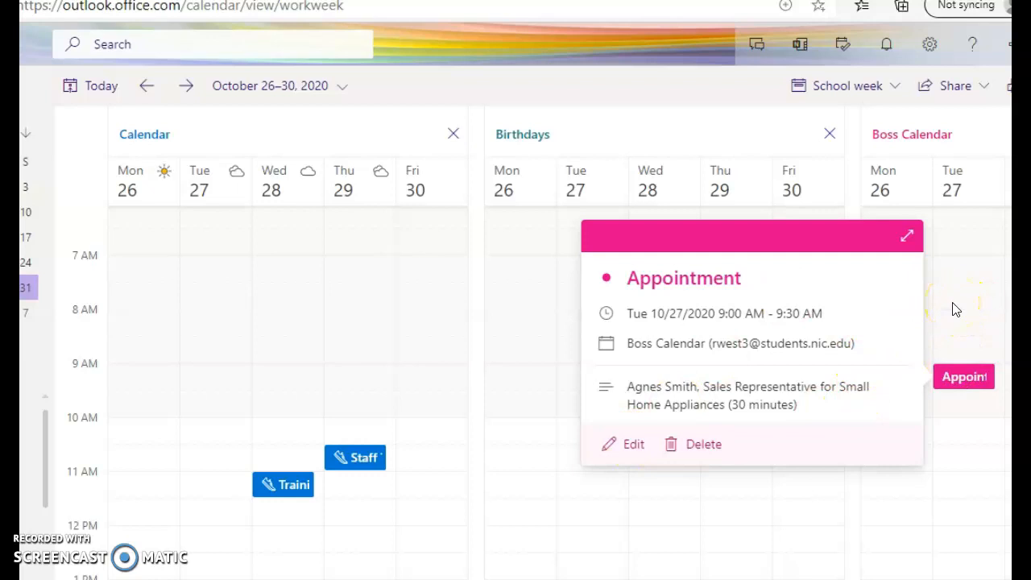
click(619, 459)
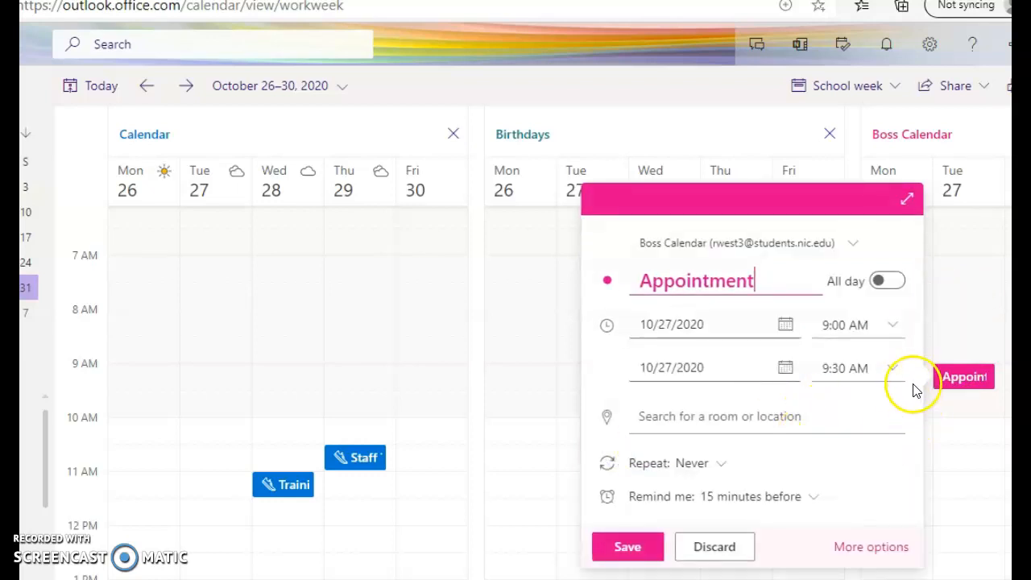
Step: Assign the Red category to the appointment in the full event form
click(898, 545)
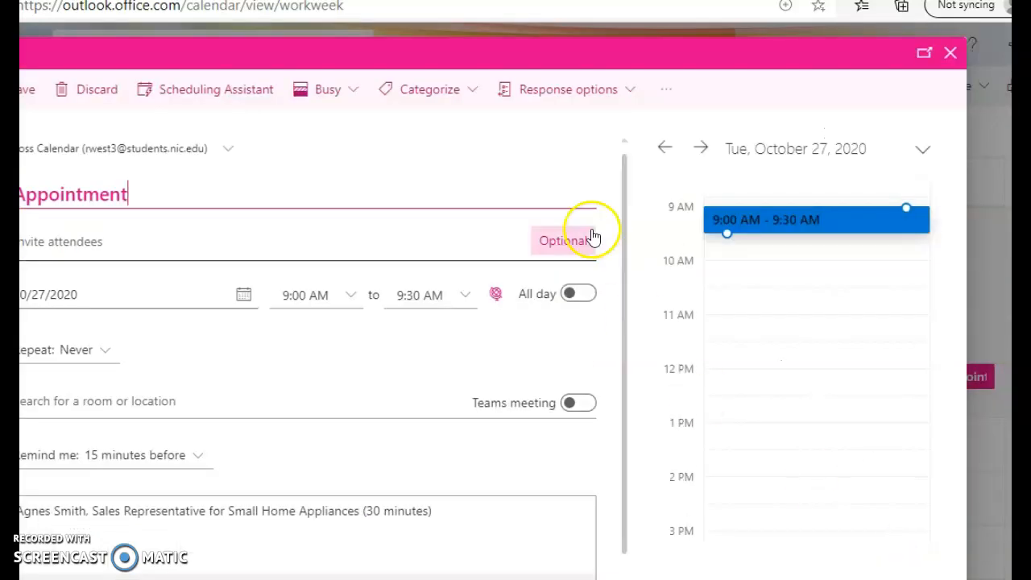
click(439, 91)
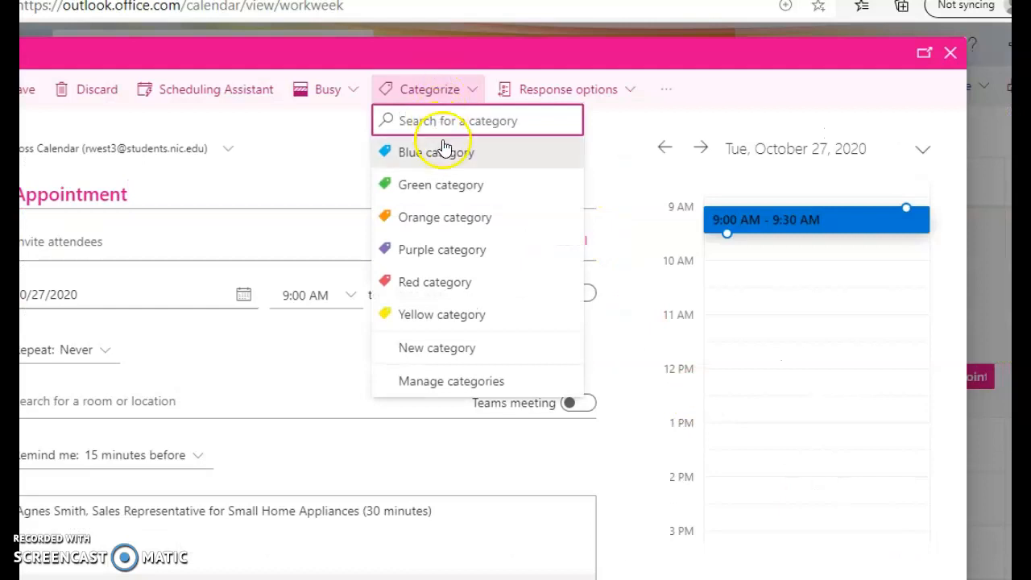
click(453, 283)
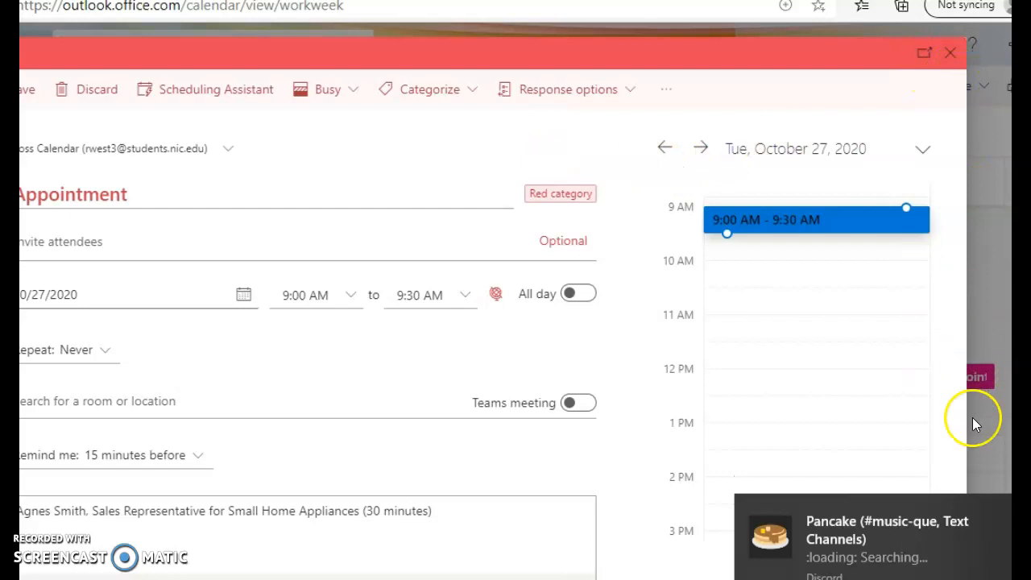
key(super+a)
key(super+a)
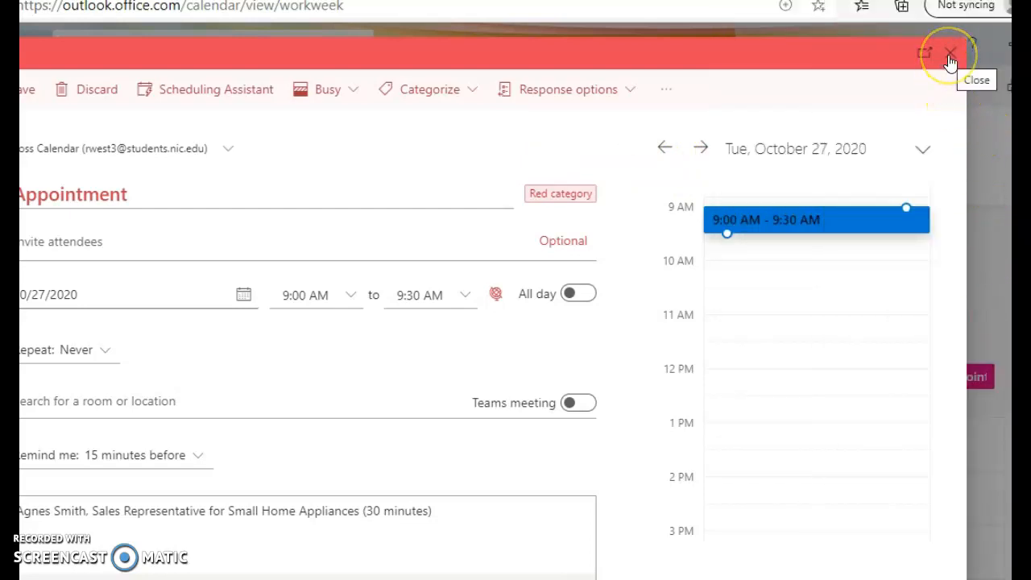
Step: Save and close the Red-category October 27 appointment
click(28, 89)
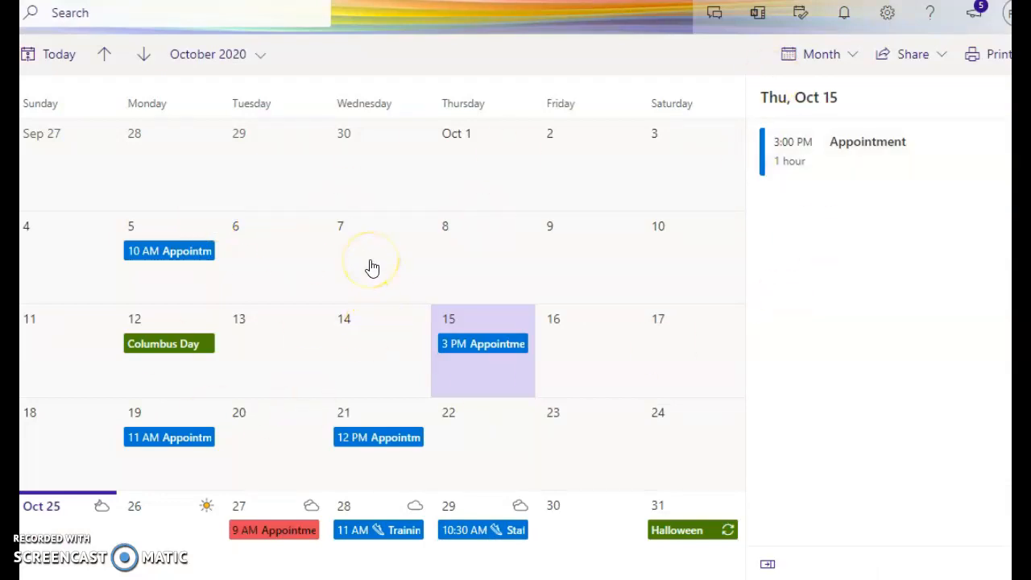
click(192, 252)
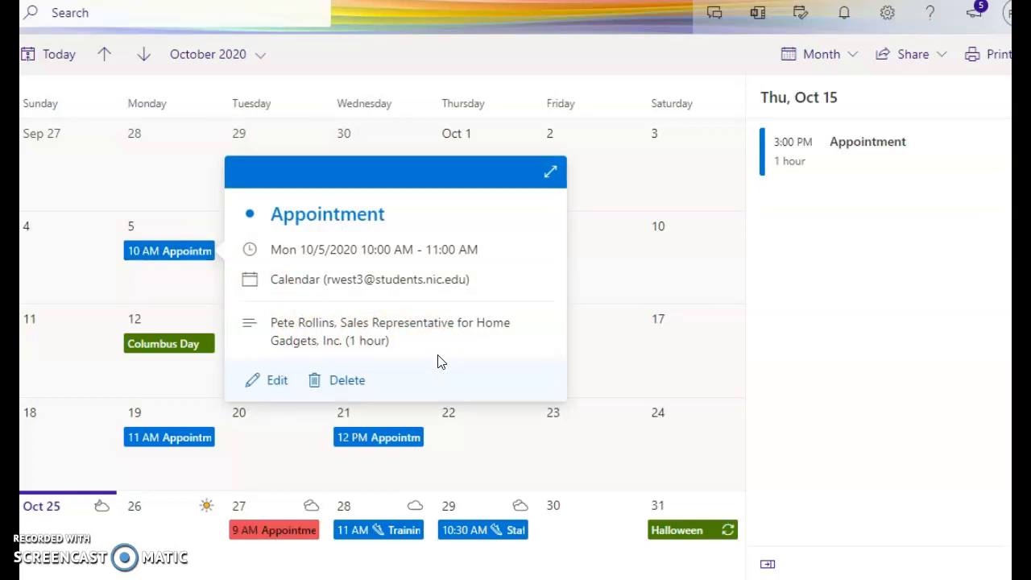
click(607, 292)
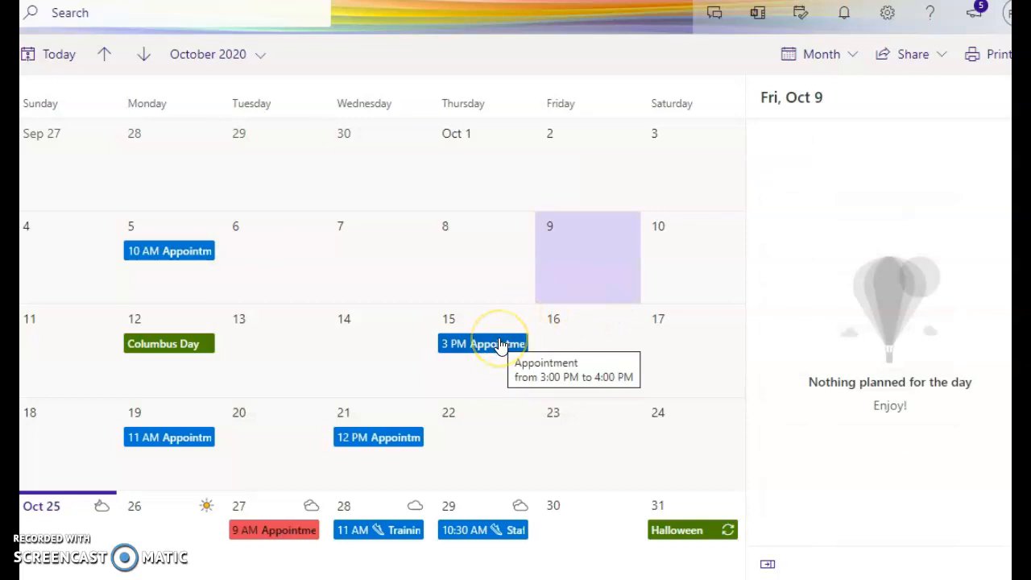
click(499, 345)
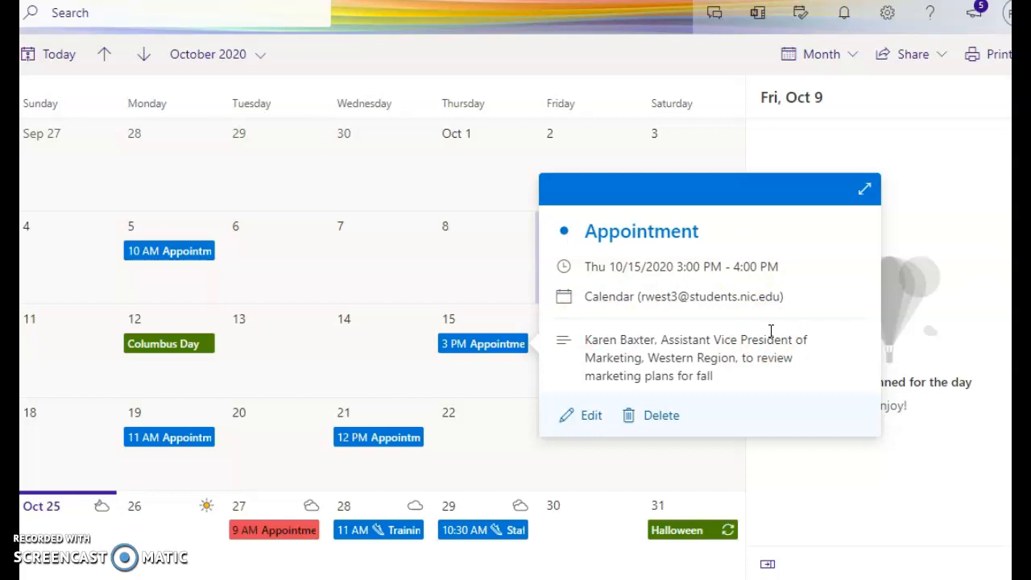
click(198, 439)
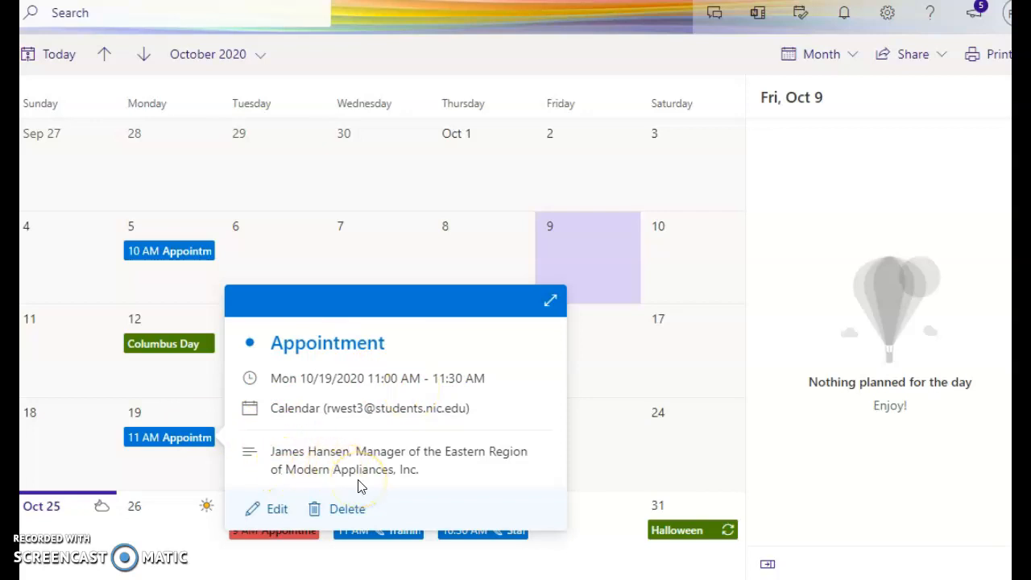
click(378, 271)
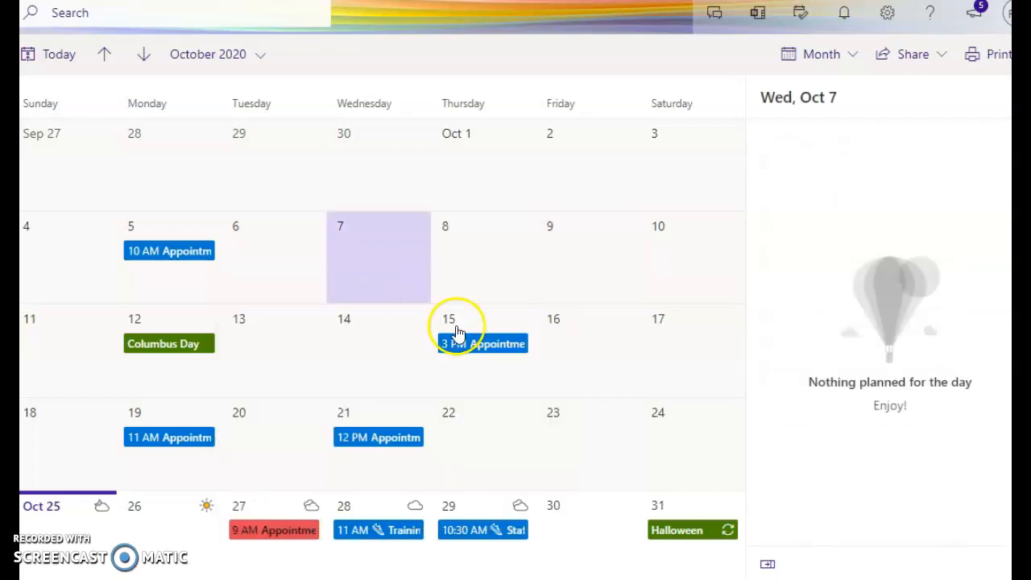
click(397, 439)
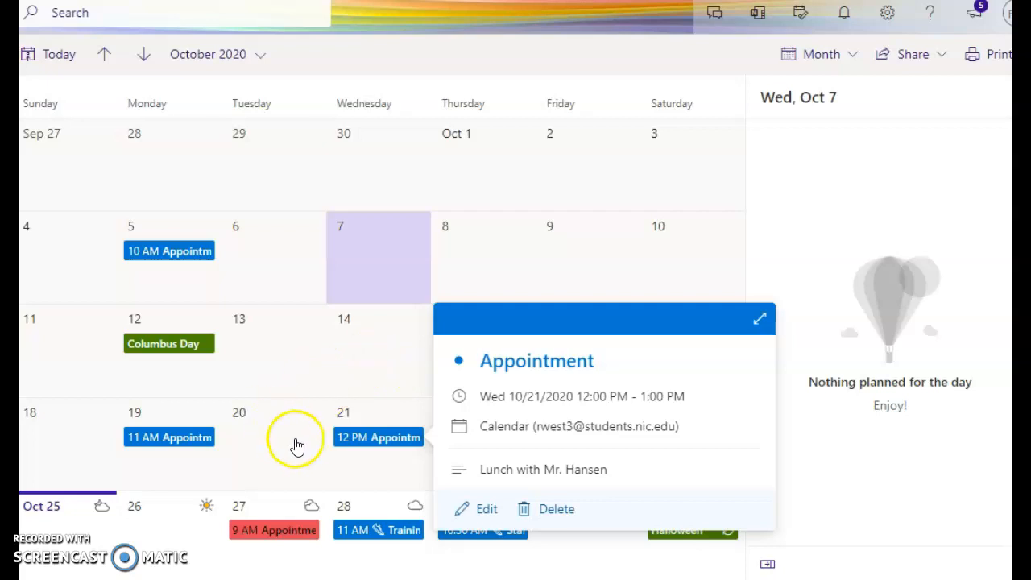
click(287, 535)
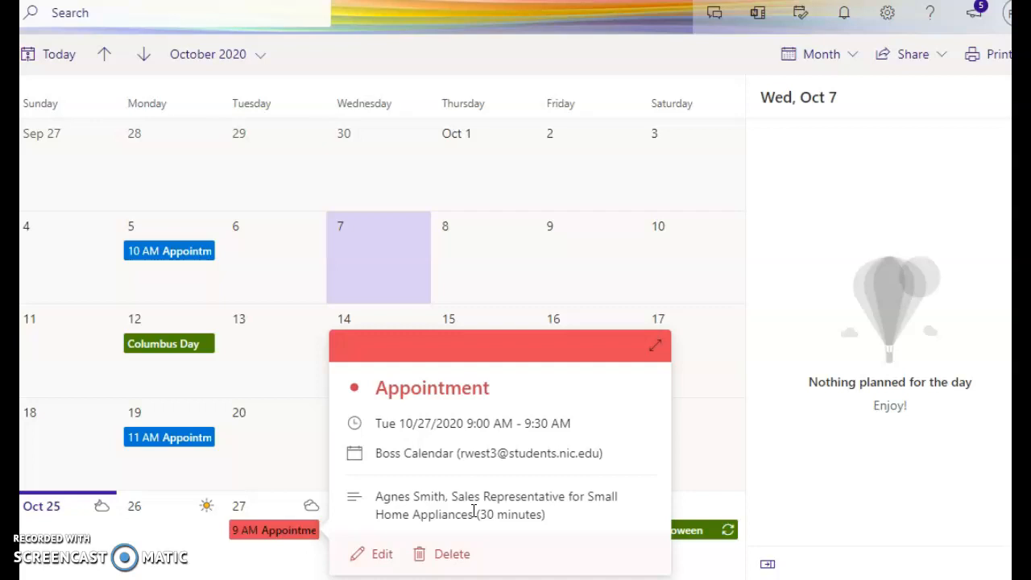
click(698, 428)
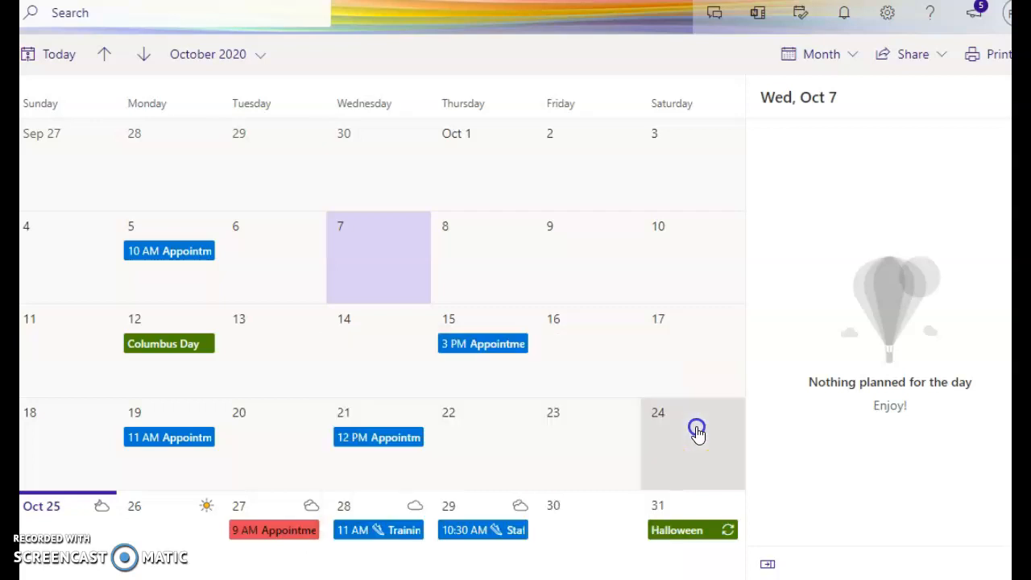
click(697, 432)
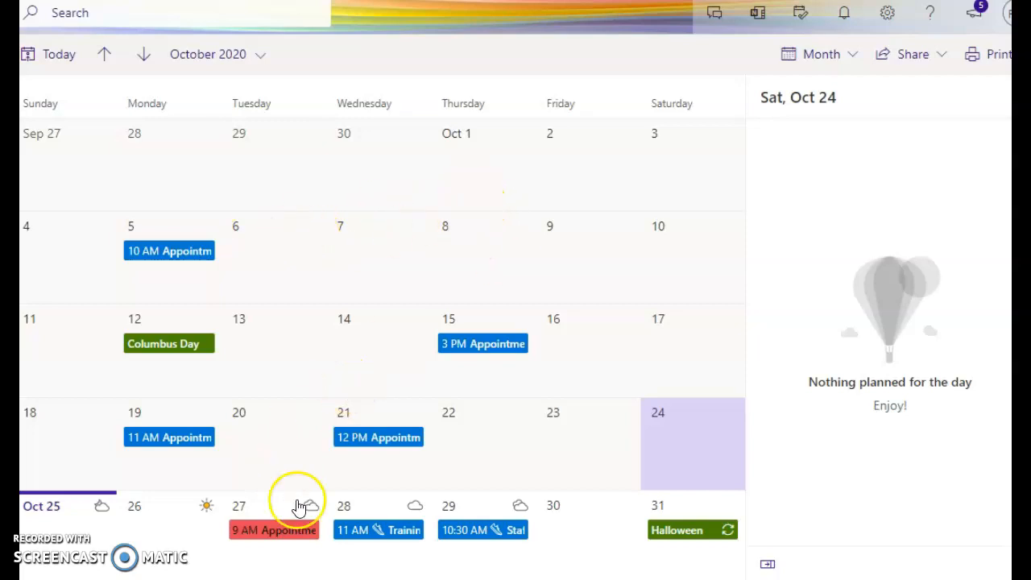
click(488, 160)
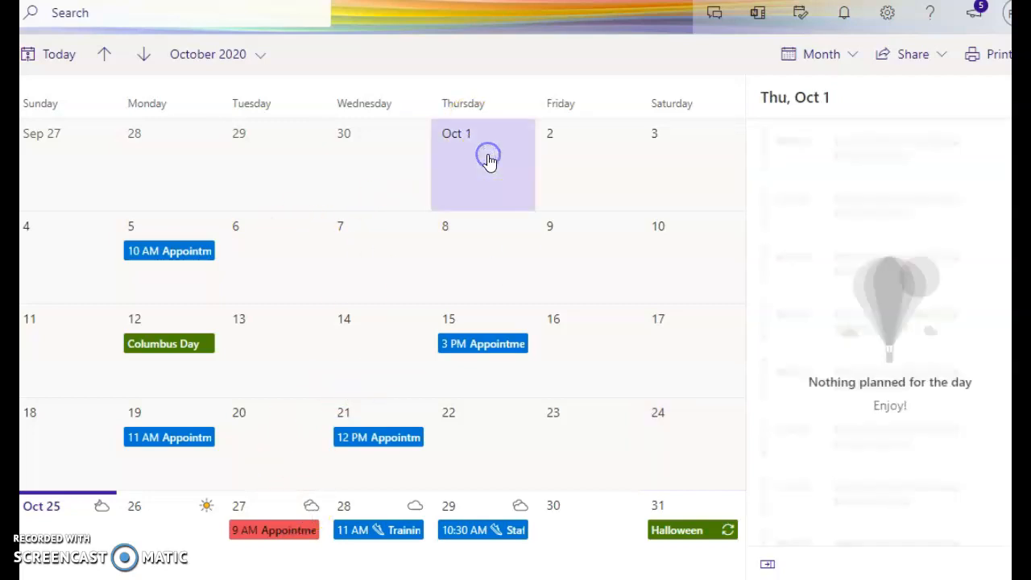
click(487, 160)
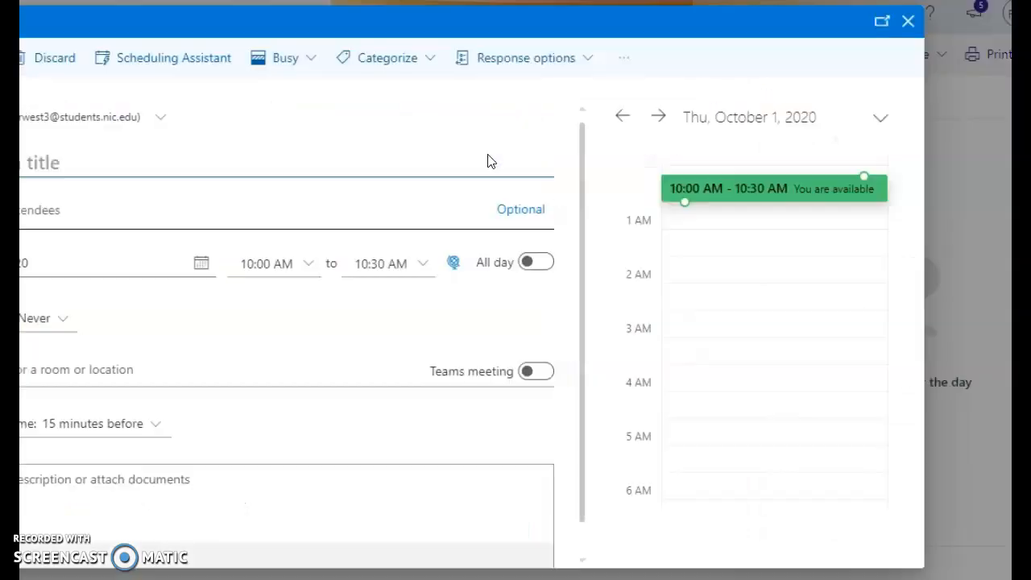
click(349, 154)
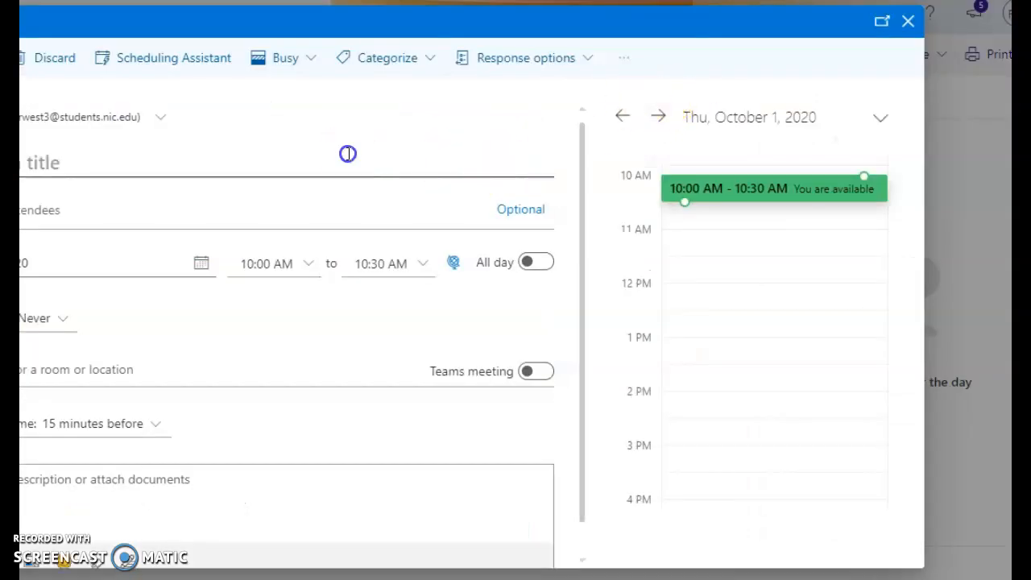
key(Tab)
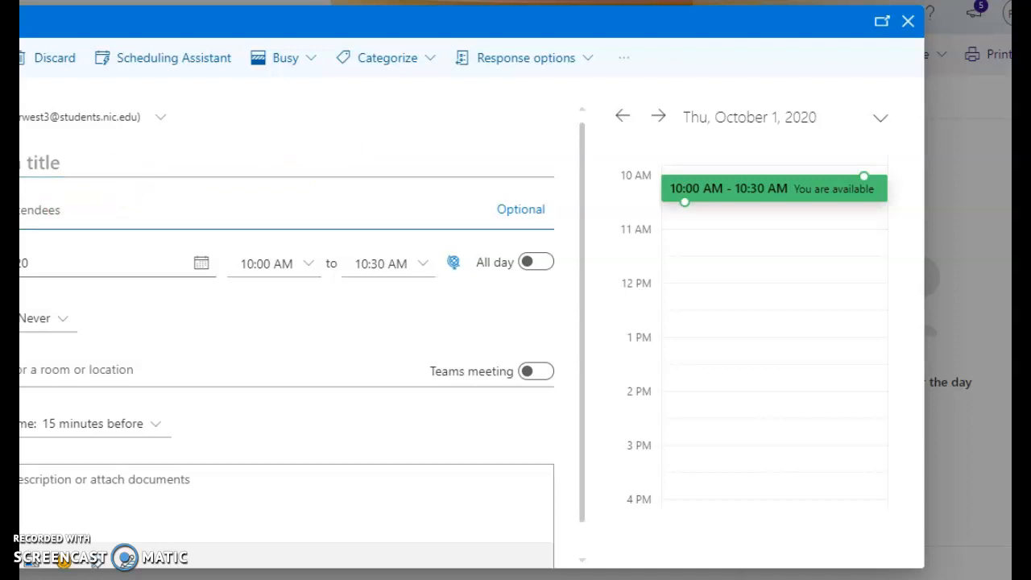
click(138, 156)
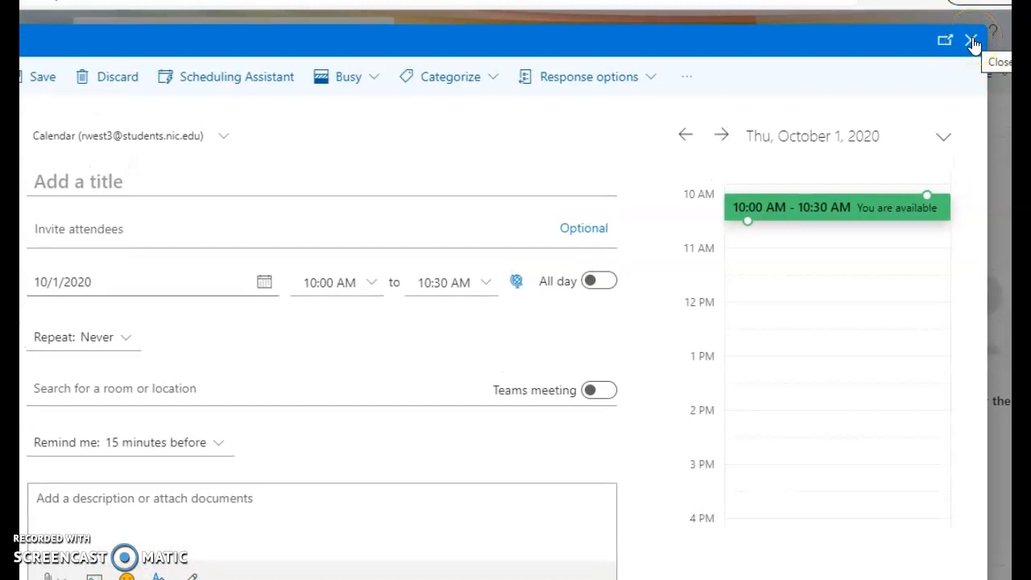
click(973, 44)
click(484, 340)
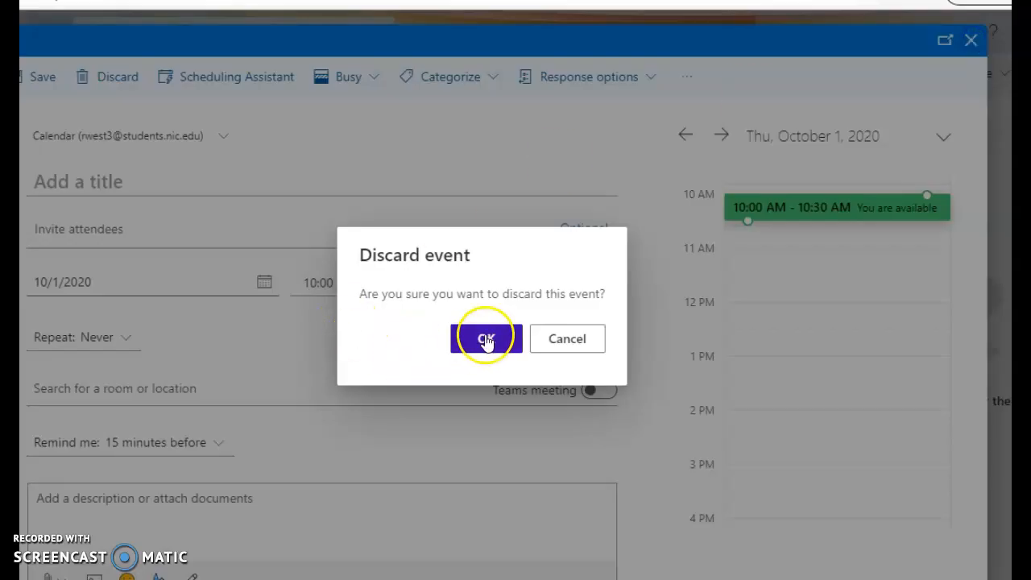